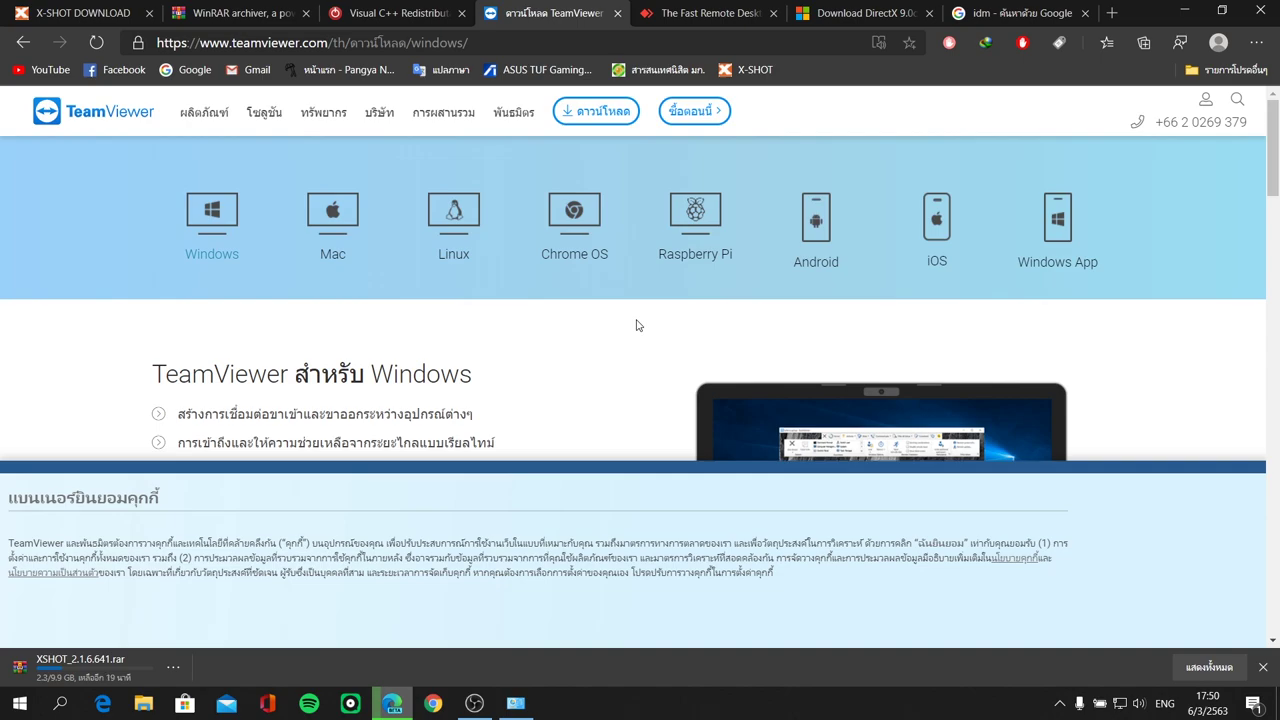
# View the AnyDesk website, then return to the X-SHOT download page and look through its list of patch files.
pyautogui.click(700, 13)
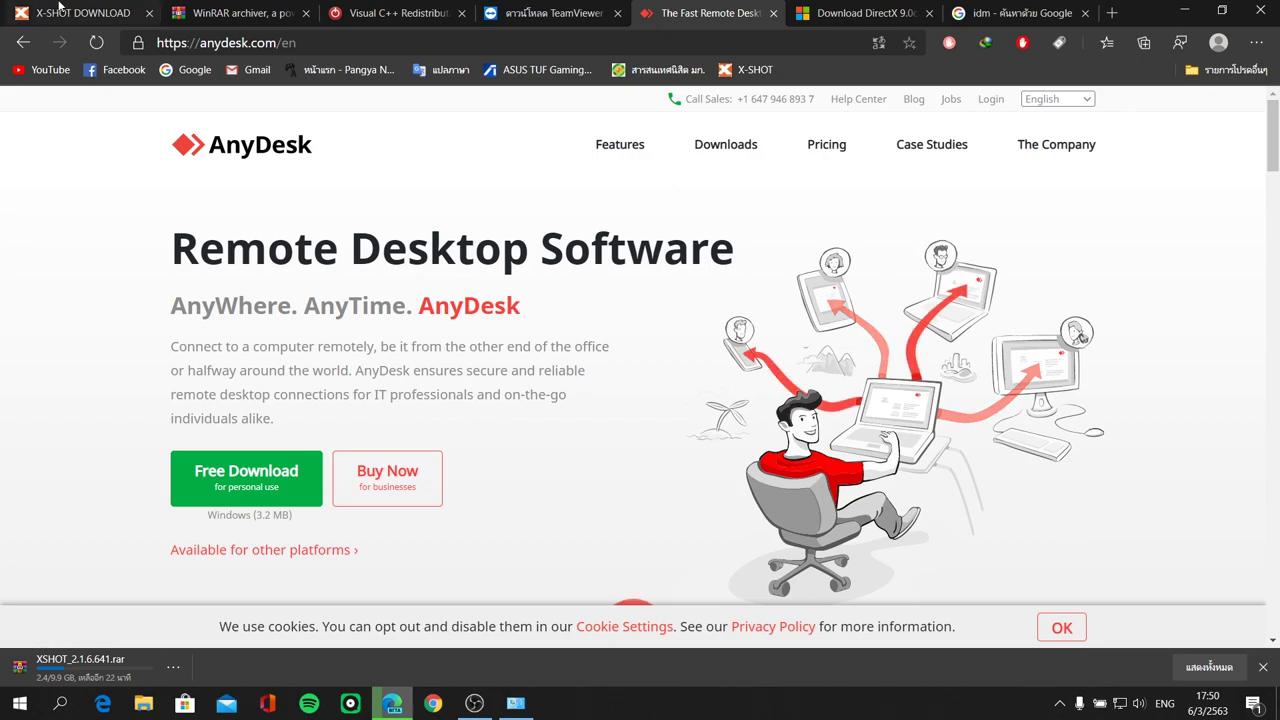
pyautogui.click(75, 13)
pyautogui.scroll(20, 229, 591)
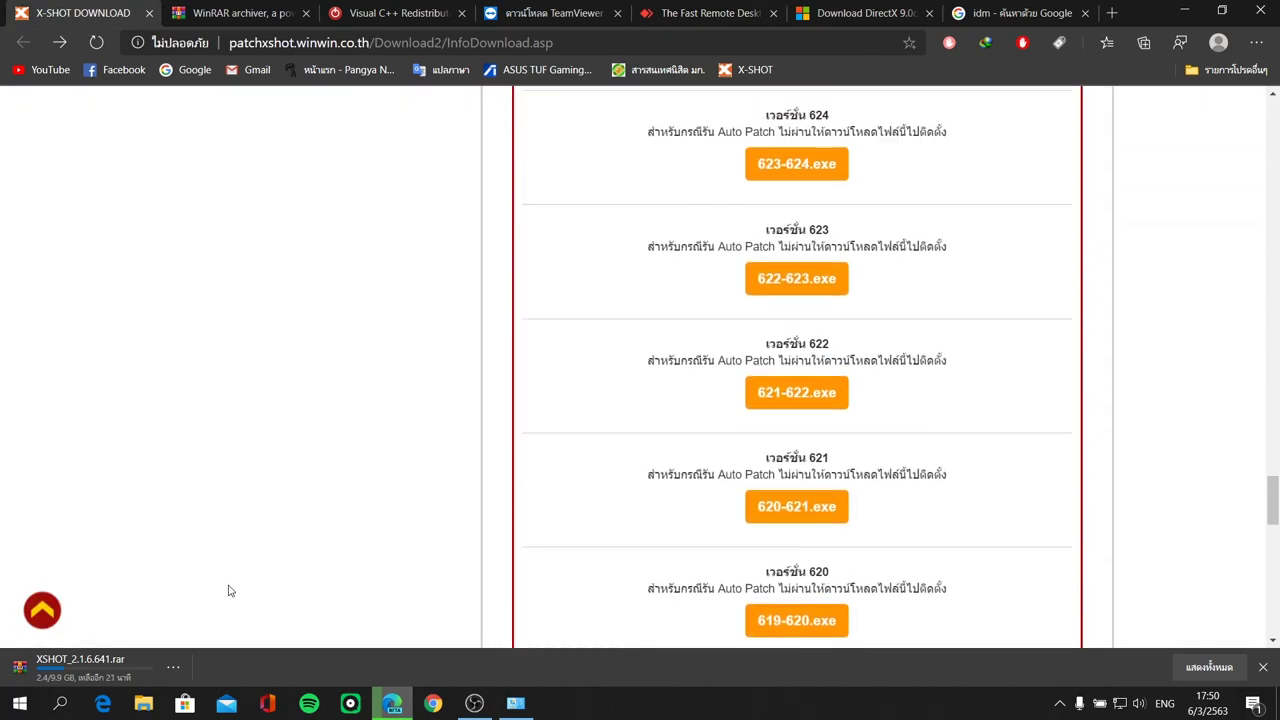
pyautogui.scroll(15, 229, 591)
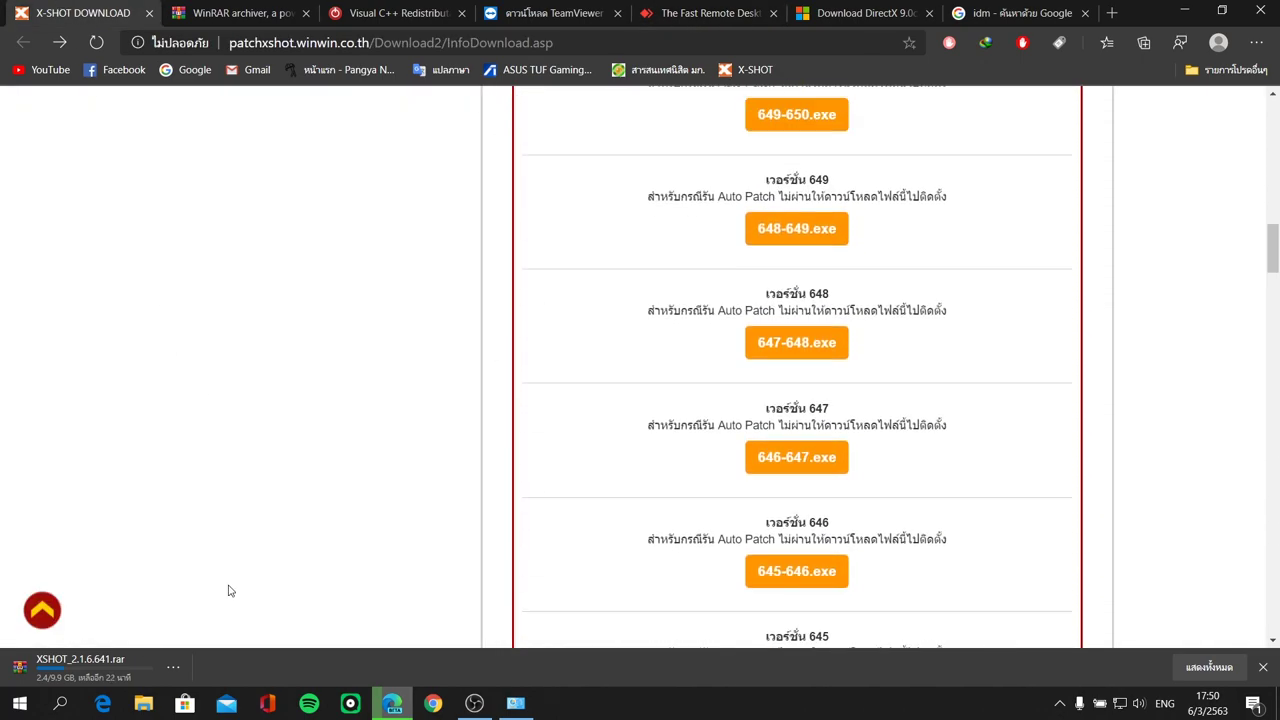
pyautogui.scroll(-1, 229, 591)
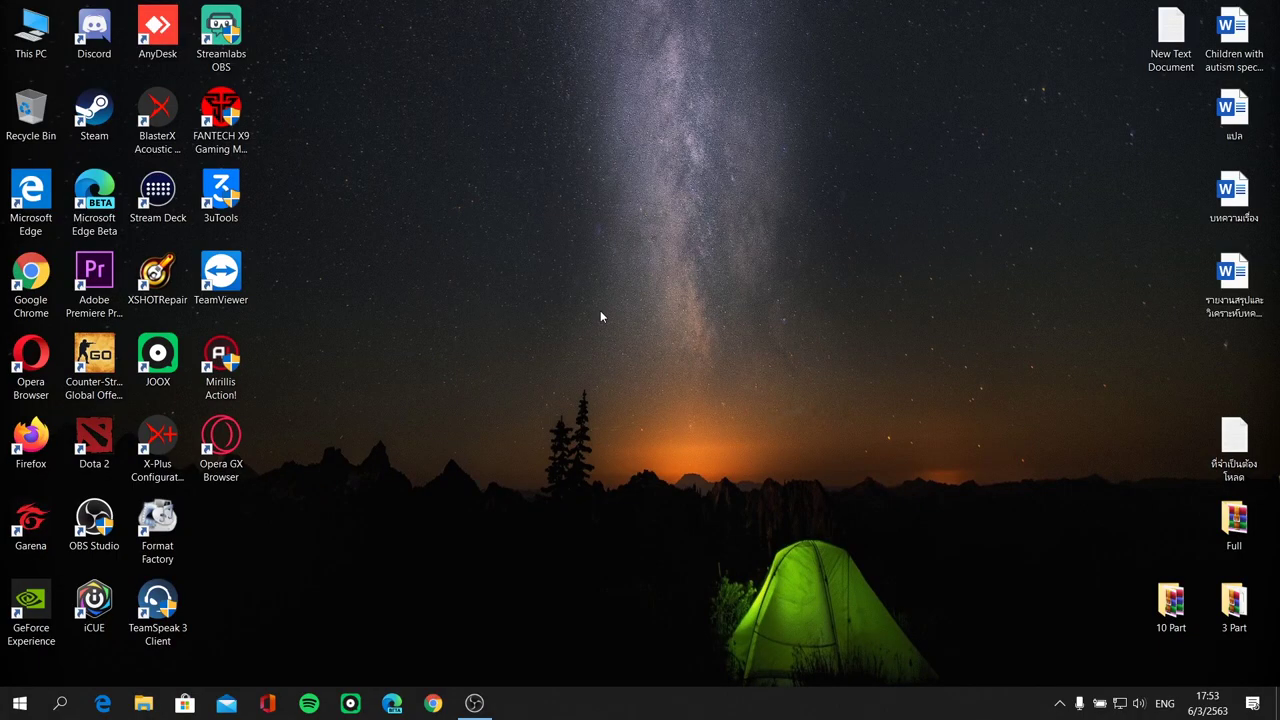
# Open the Full folder from the desktop and place its window clear of the desktop icons.
pyautogui.click(1172, 620)
pyautogui.doubleClick(1236, 518)
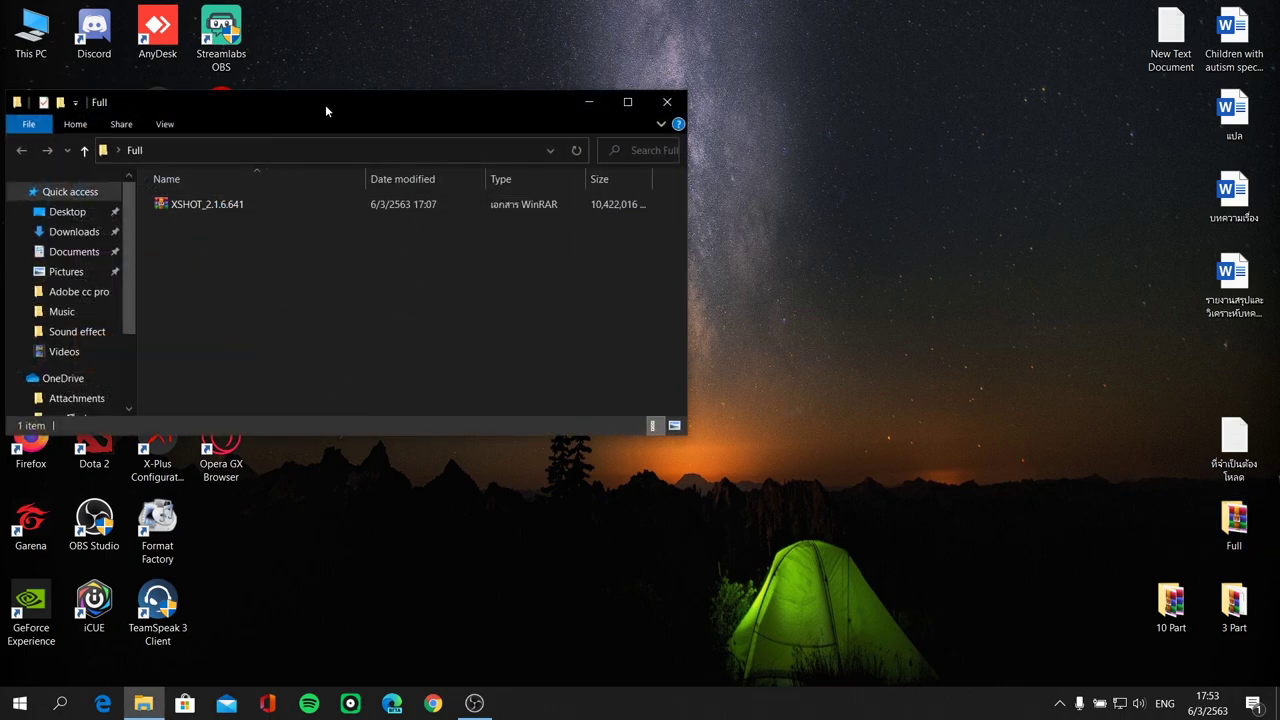
pyautogui.moveTo(325, 104); pyautogui.dragTo(655, 106)
pyautogui.rightClick(532, 213)
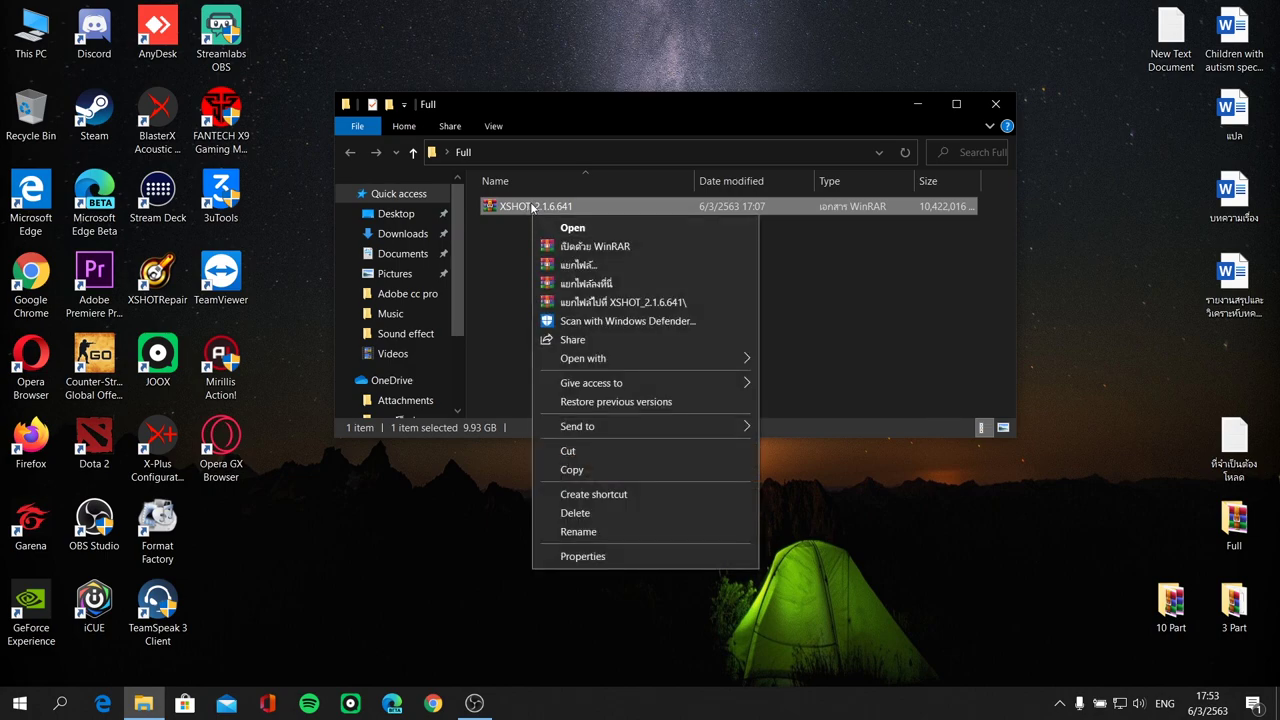
pyautogui.click(606, 304)
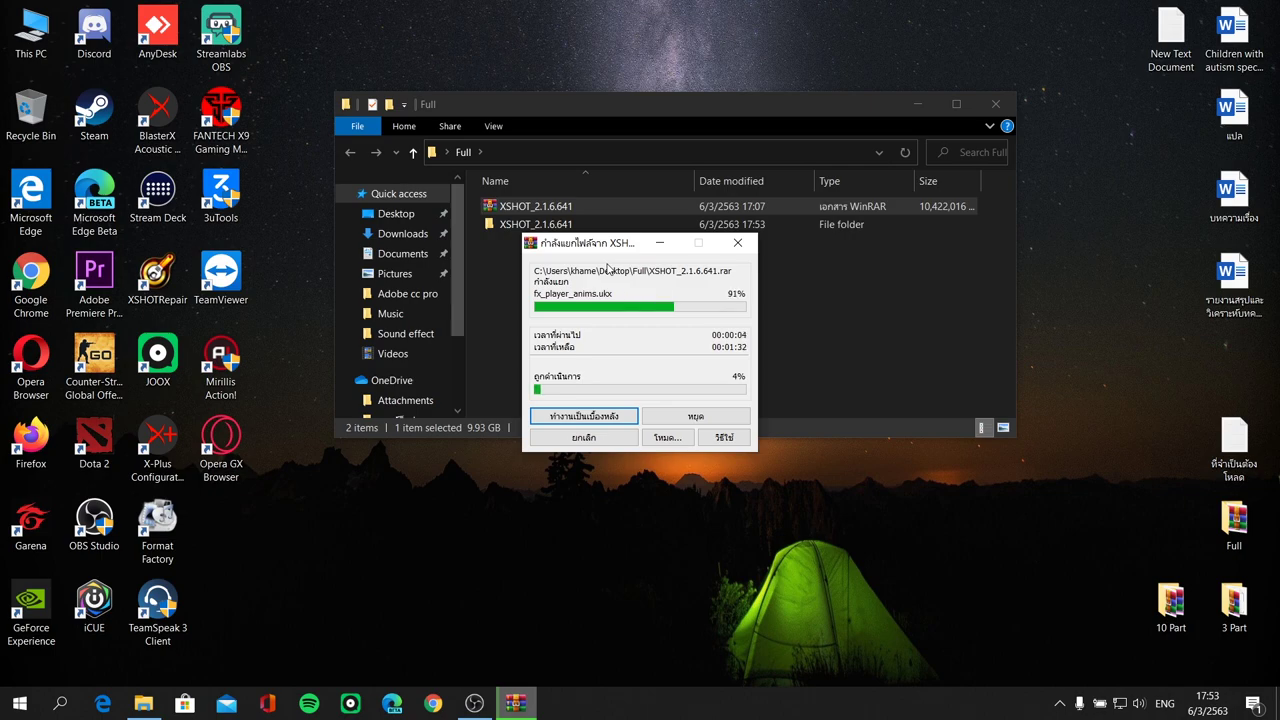
pyautogui.click(737, 243)
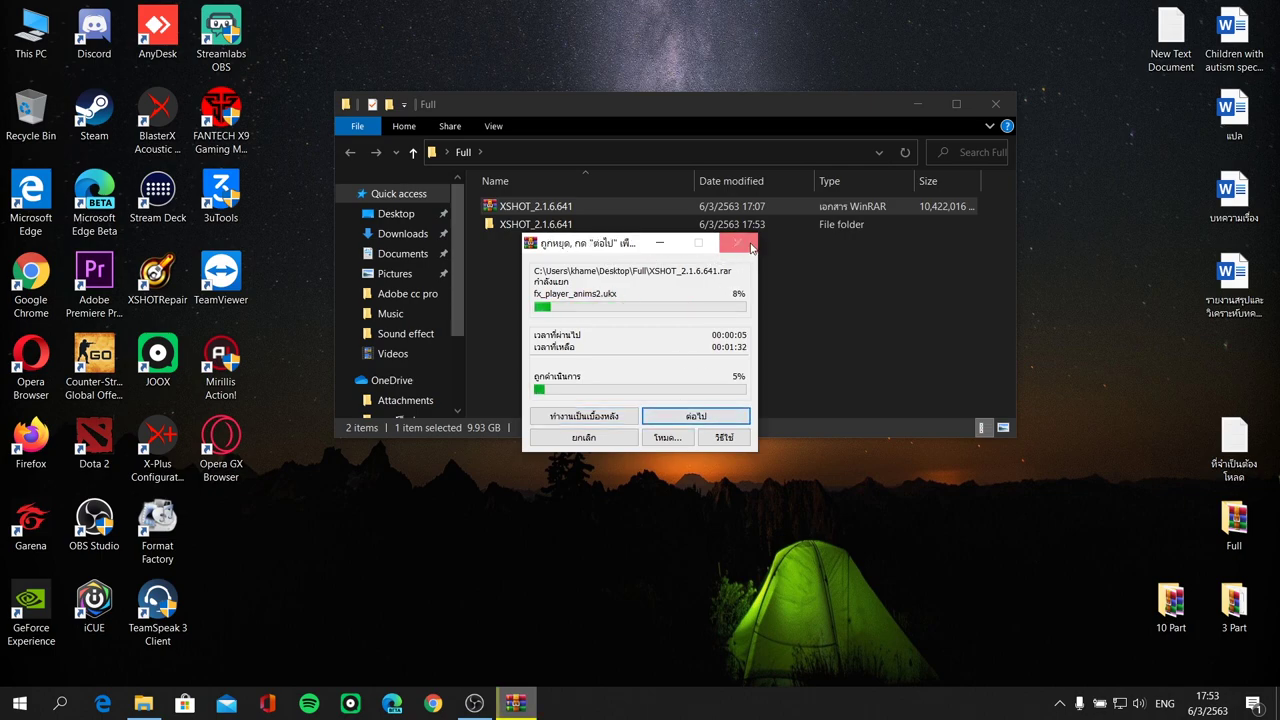
pyautogui.click(583, 416)
pyautogui.press('Delete')
# Extract the XSHOT_2.1.6.641 archive to C:\Program Files (x86)\game, allowing WinRAR to make changes to the device.
pyautogui.rightClick(553, 209)
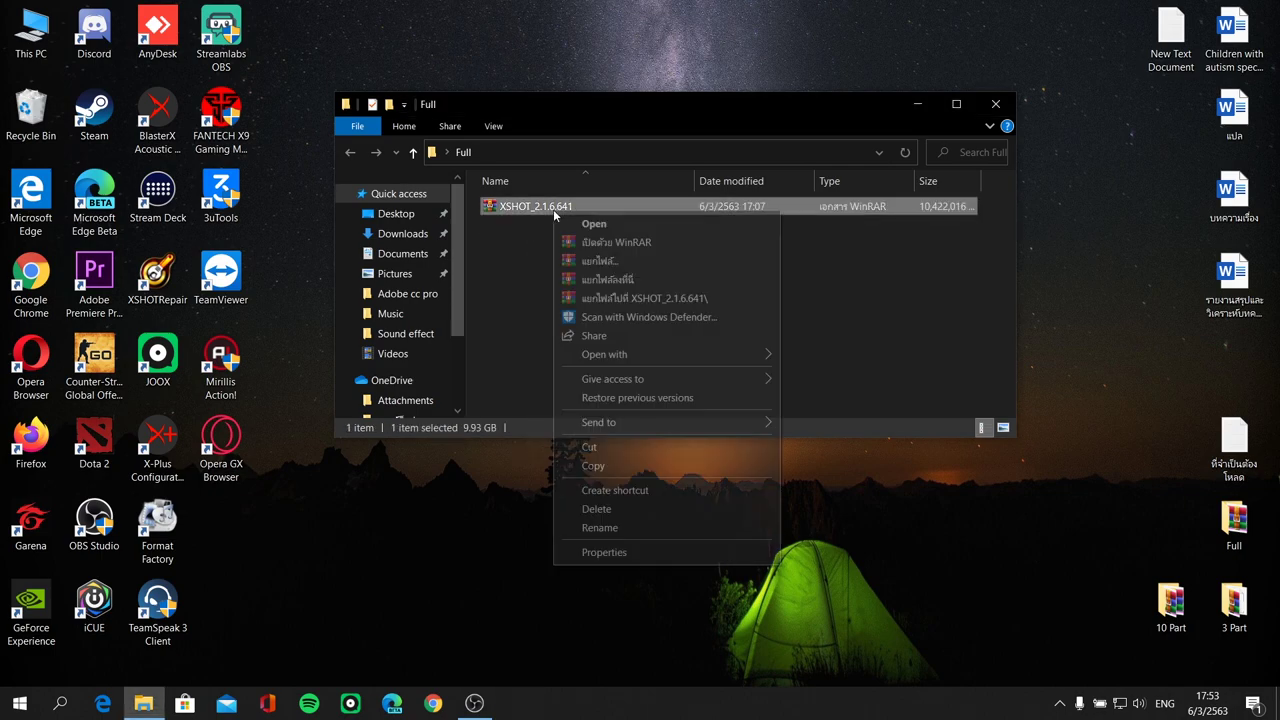
pyautogui.click(604, 261)
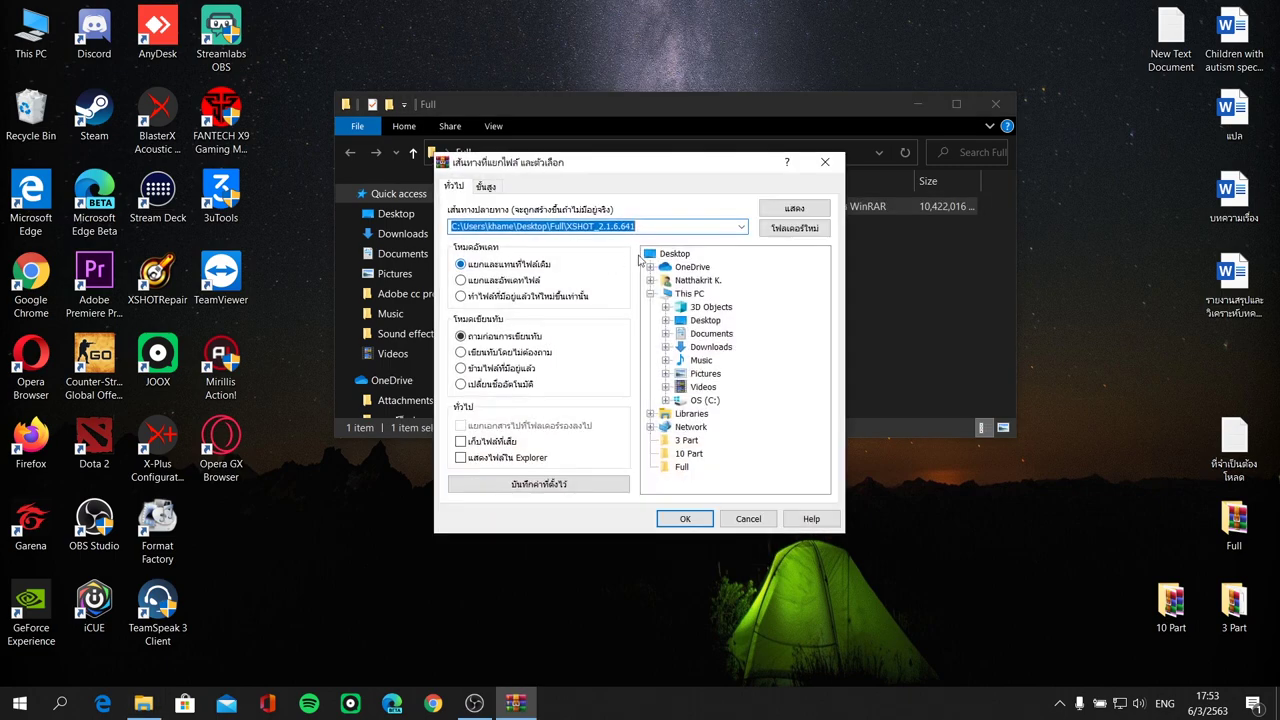
pyautogui.click(706, 400)
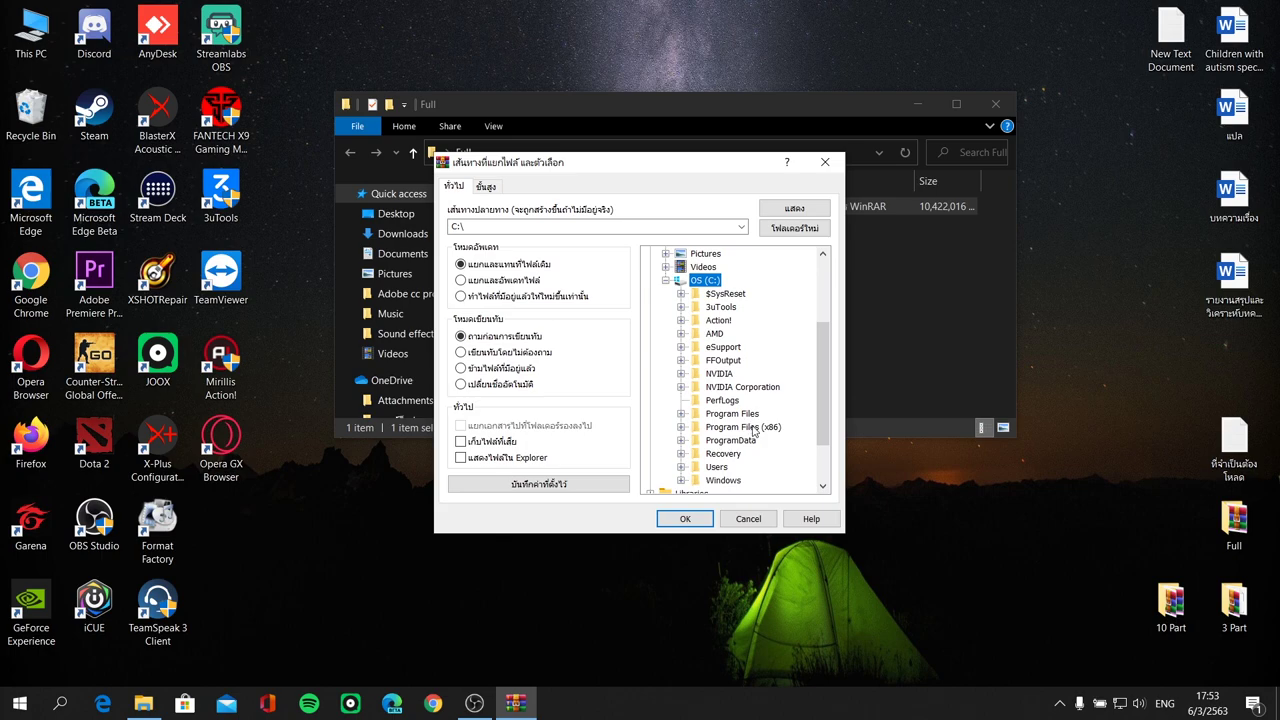
pyautogui.click(754, 430)
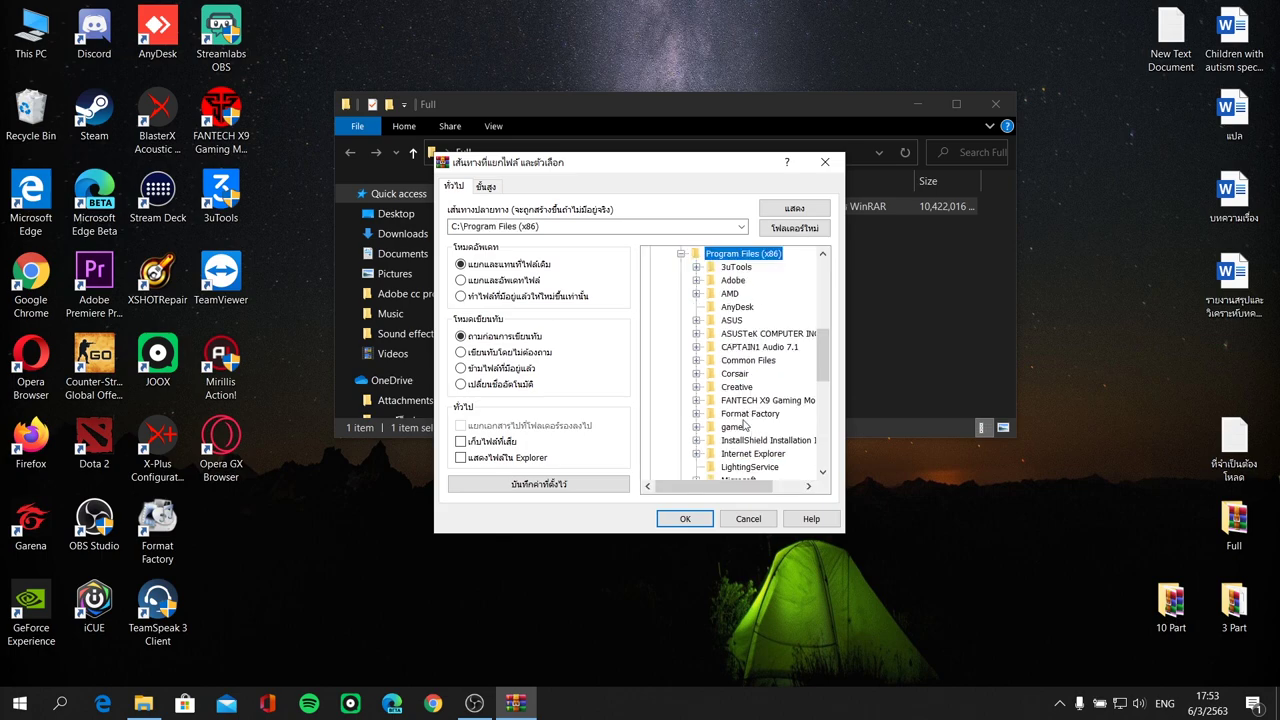
pyautogui.click(745, 427)
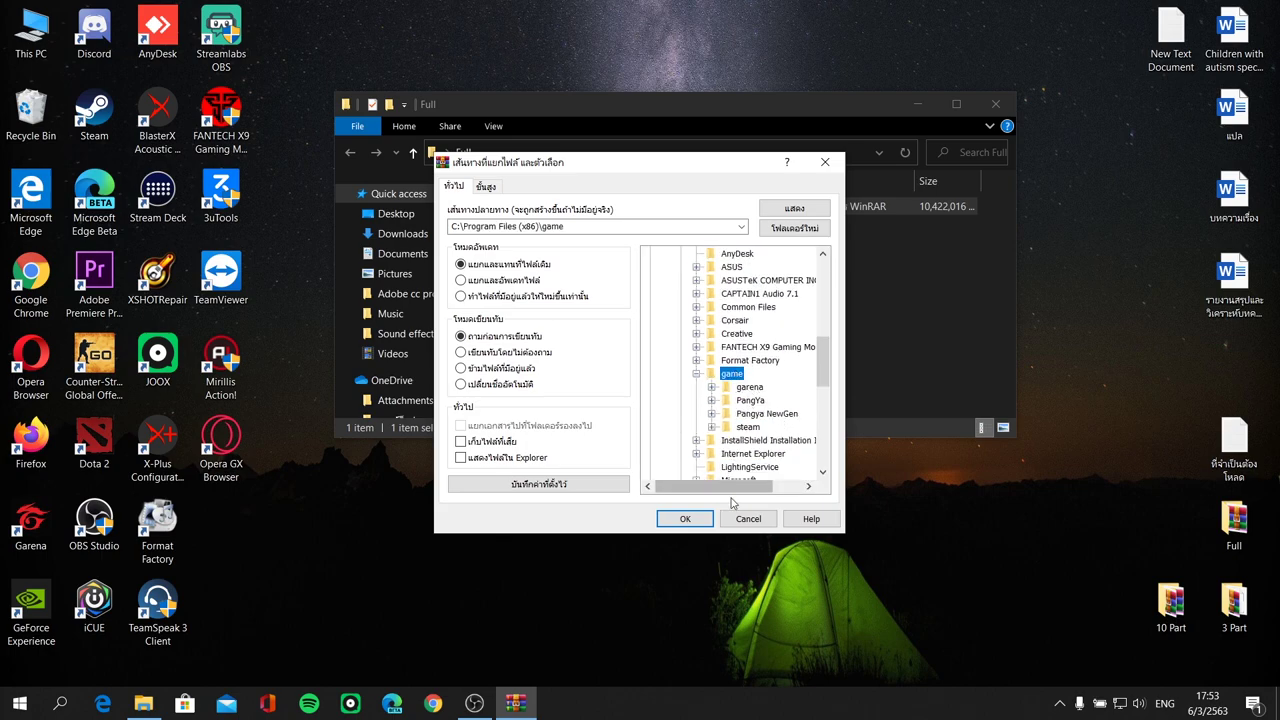
pyautogui.click(697, 512)
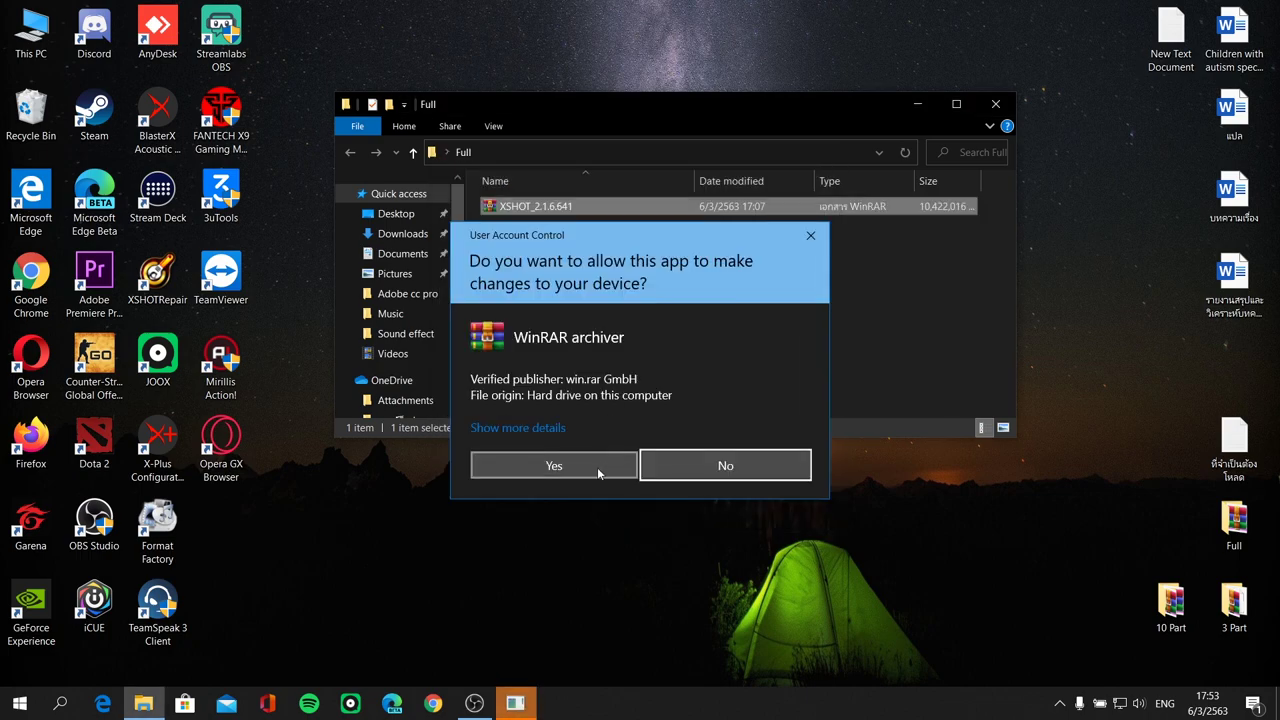
pyautogui.click(597, 467)
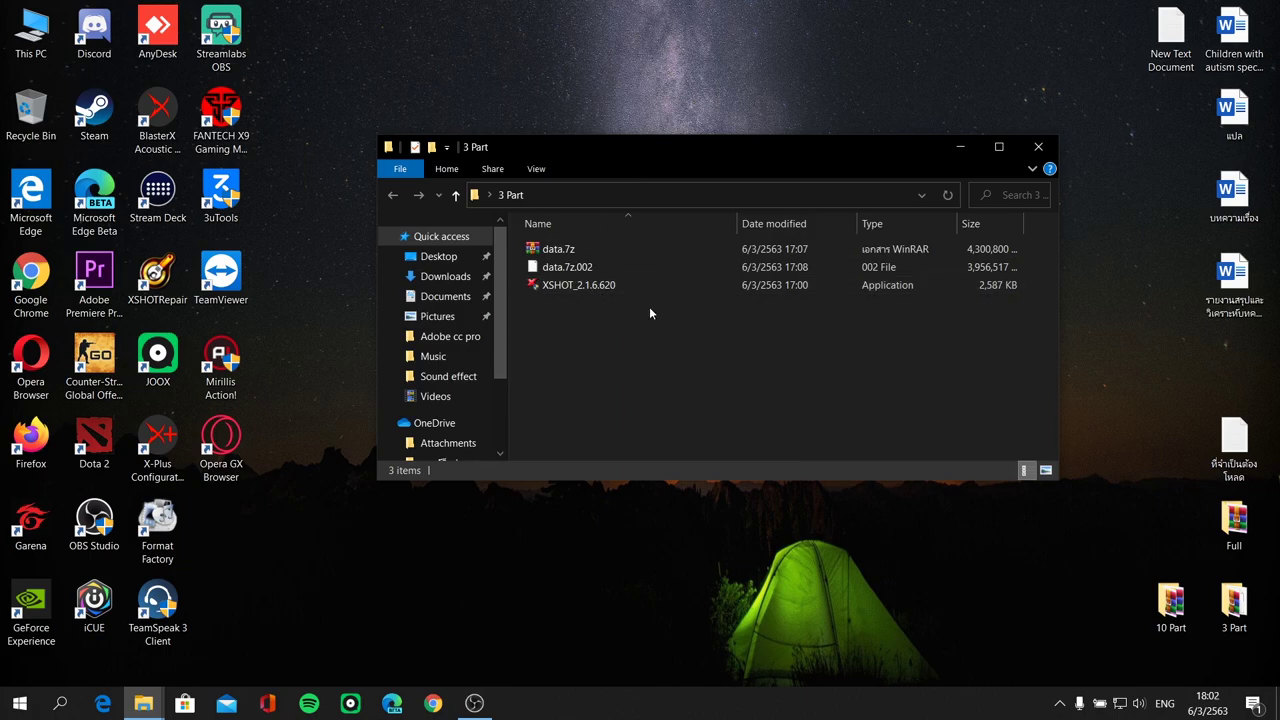
# Install XSHOT_2.1.6.620 from the 3 Part folder into the default destination, finish with the client set to run, and close the folder.
pyautogui.doubleClick(601, 285)
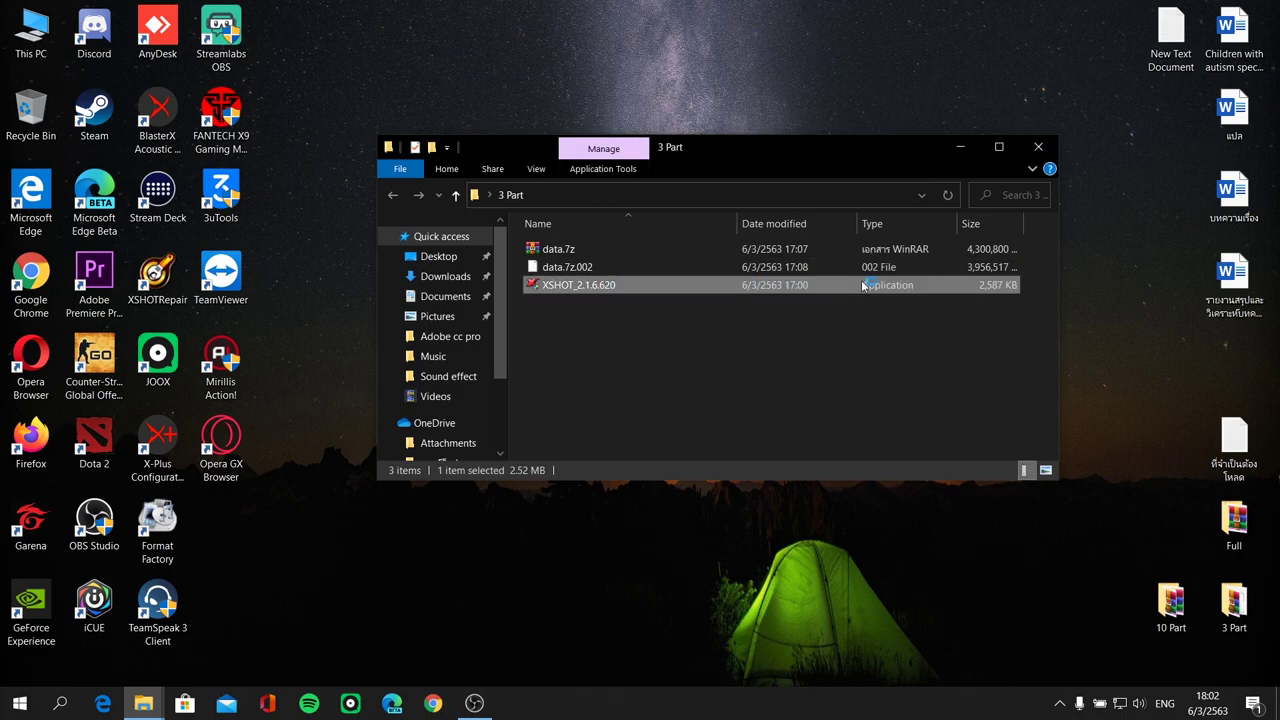
pyautogui.click(678, 459)
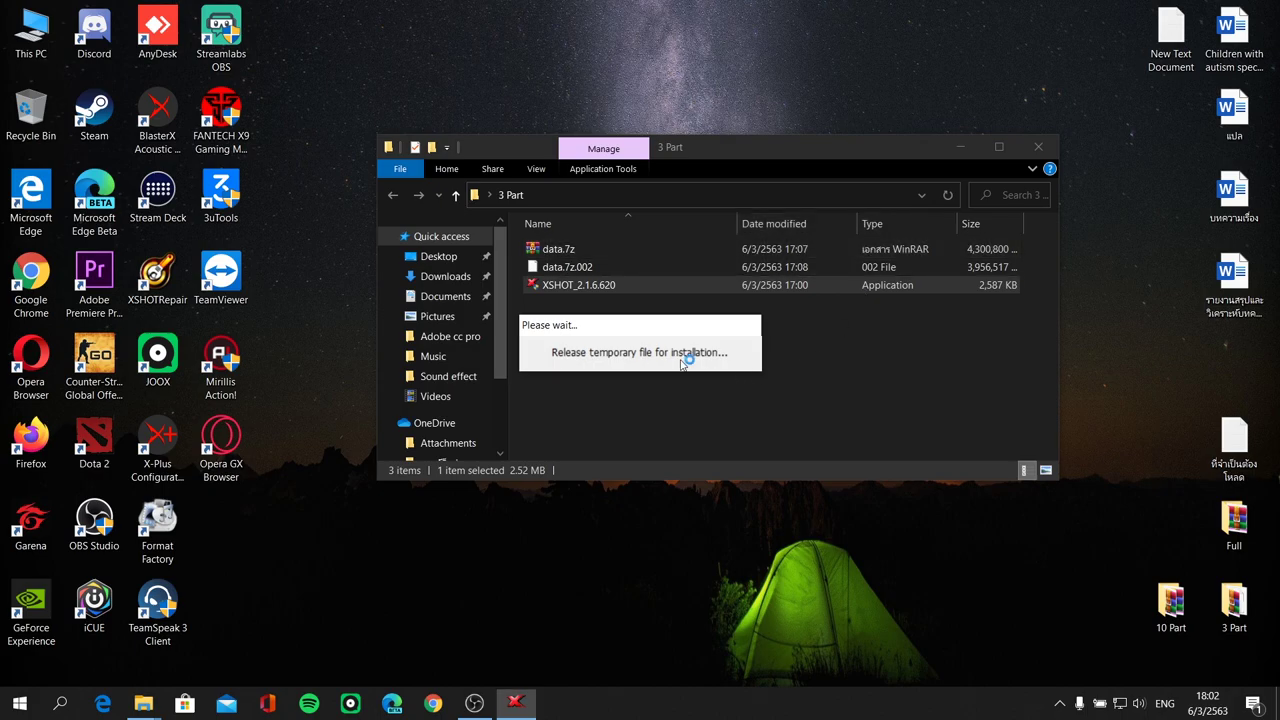
pyautogui.click(654, 490)
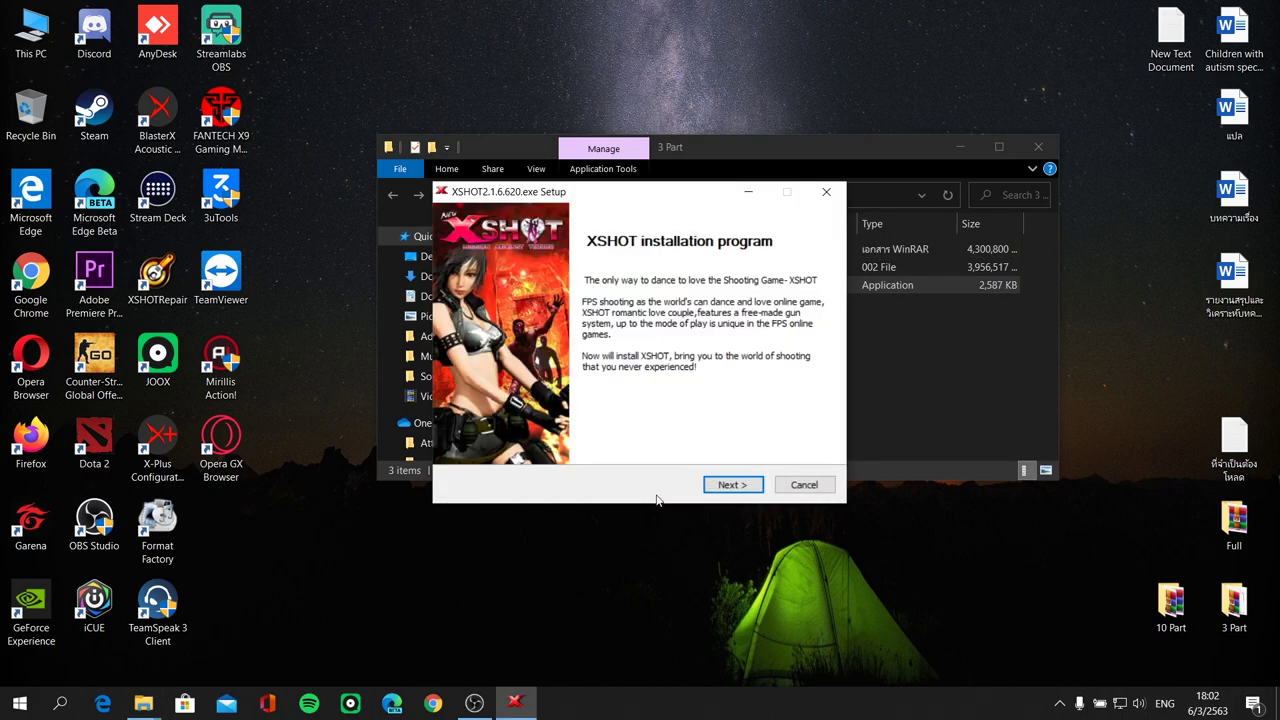
pyautogui.click(732, 485)
pyautogui.click(744, 487)
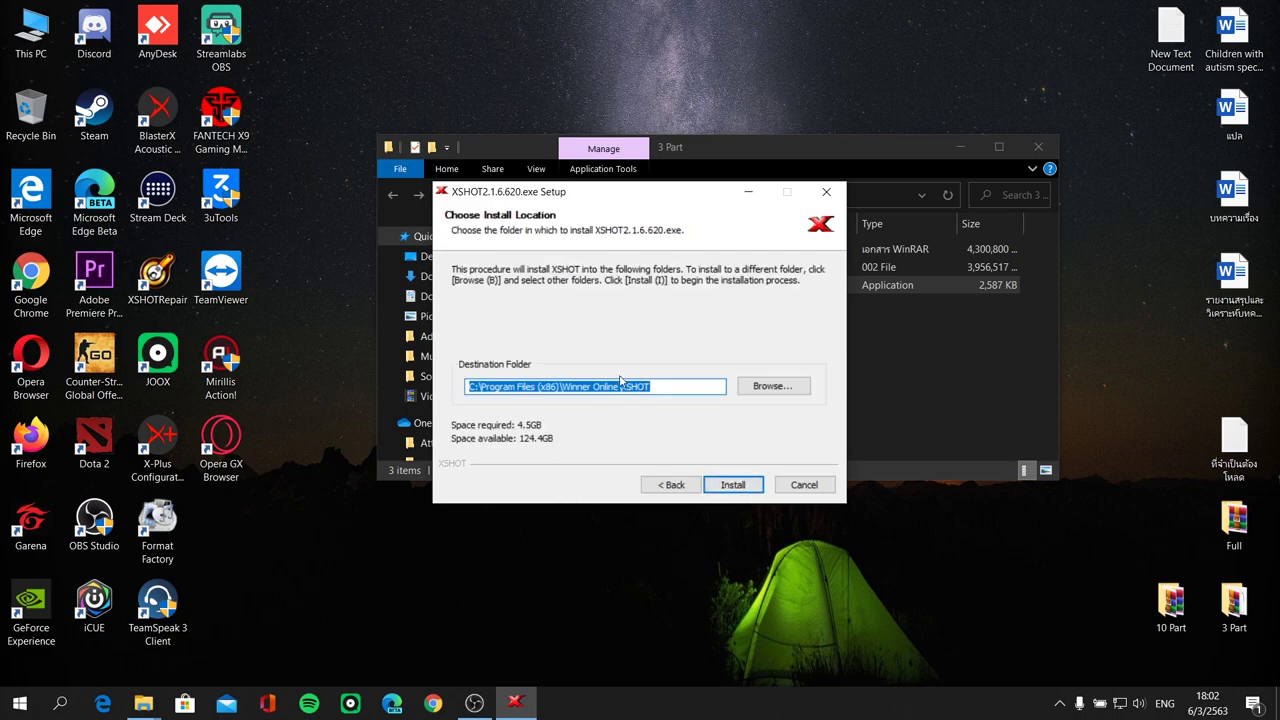
pyautogui.click(716, 478)
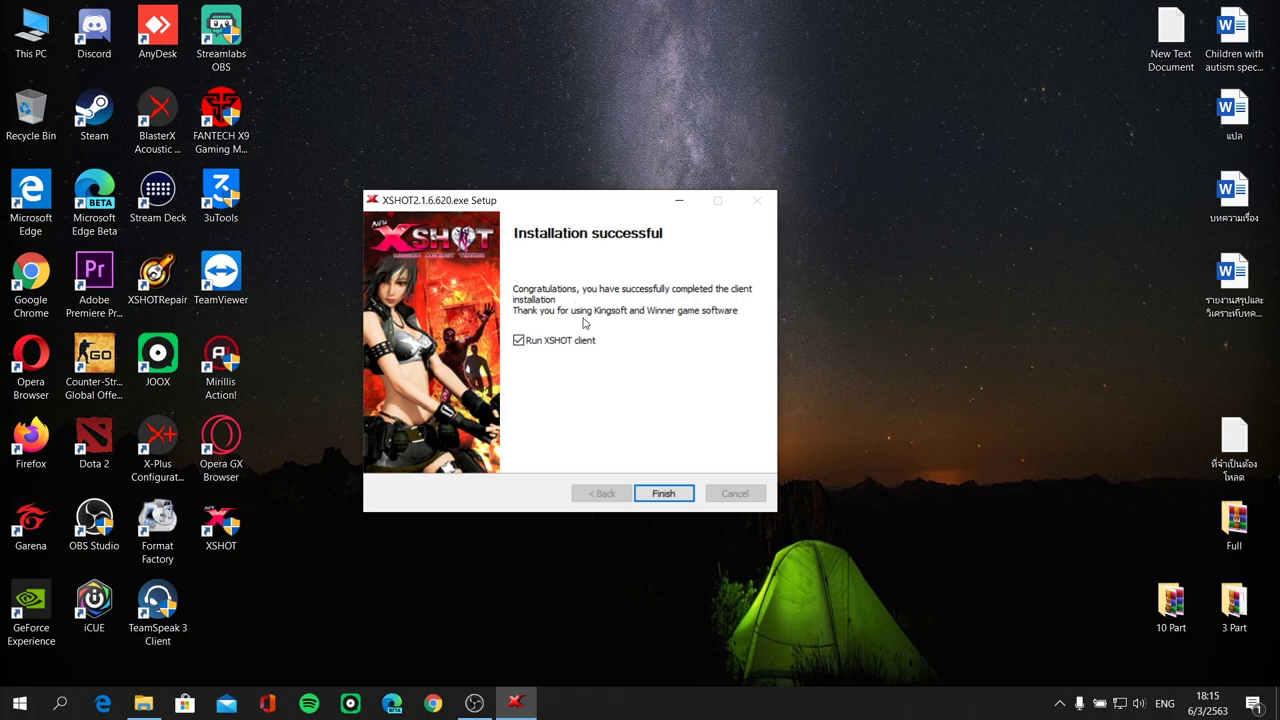
pyautogui.click(672, 494)
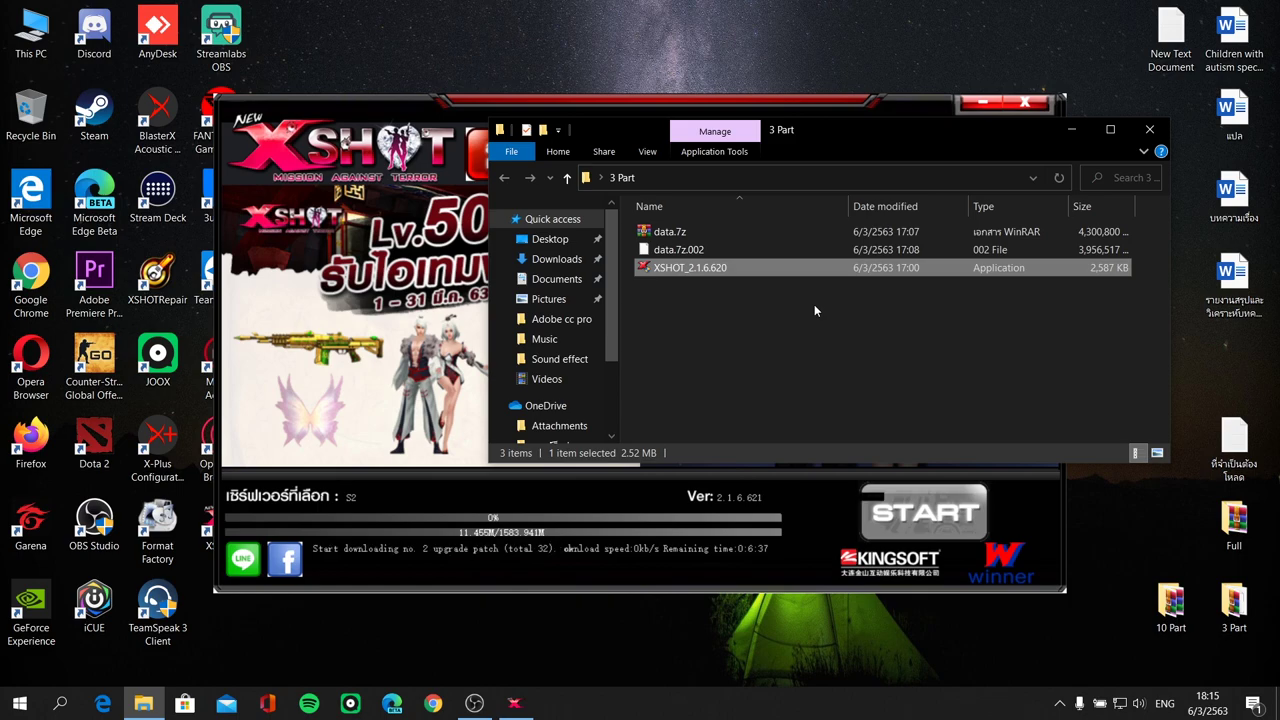
pyautogui.click(1149, 129)
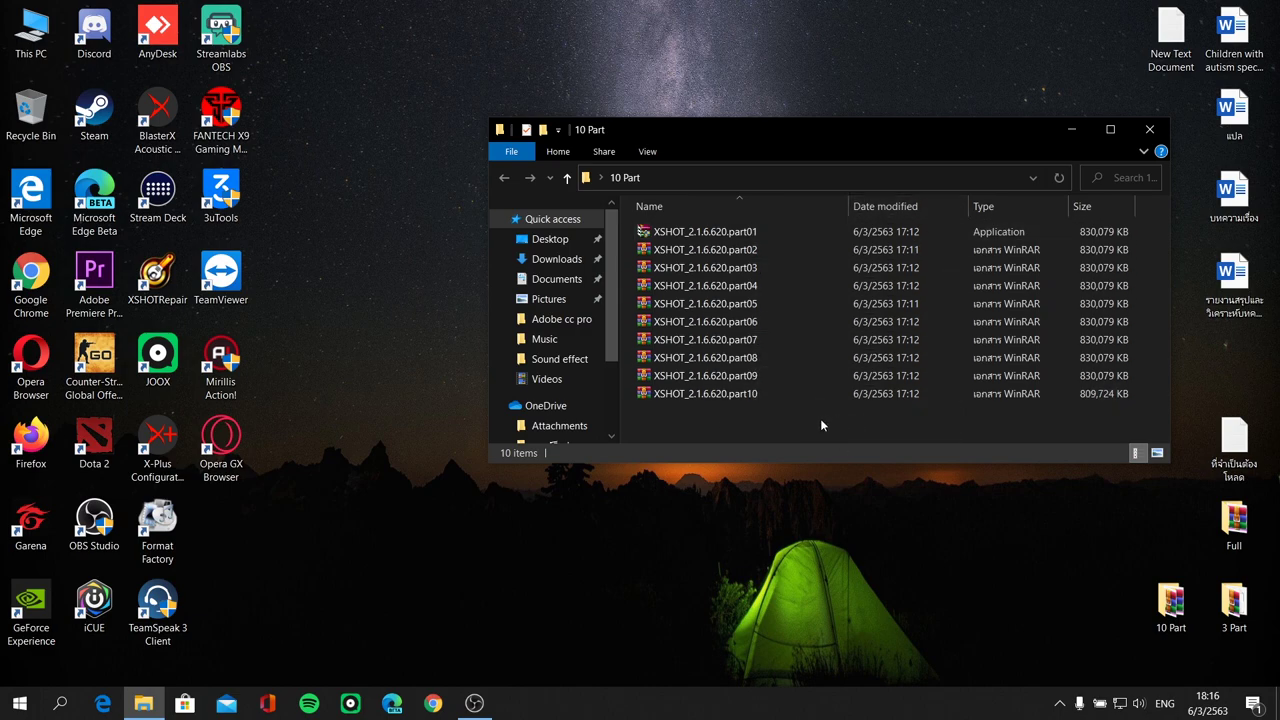
# Run XSHOT_2.1.6.620.part01 with permission to make changes and extract the ten-part archive into the desktop's 10 Part folder.
pyautogui.doubleClick(788, 232)
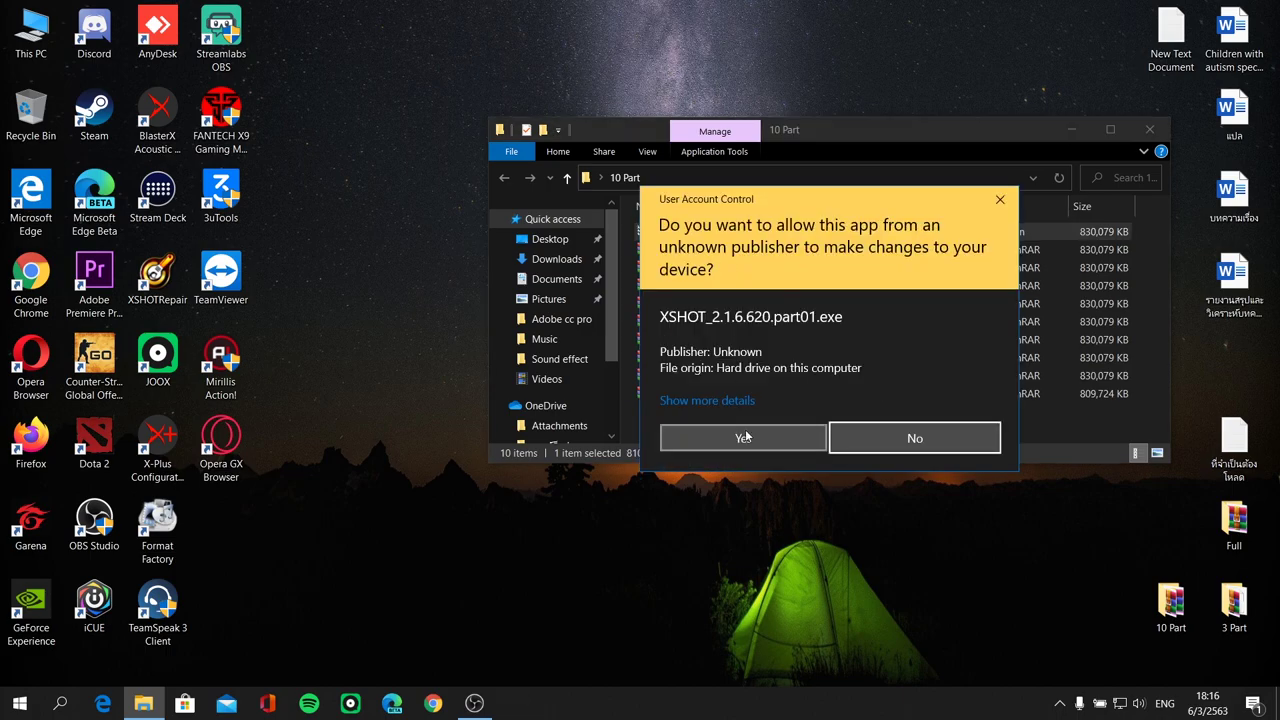
pyautogui.click(745, 435)
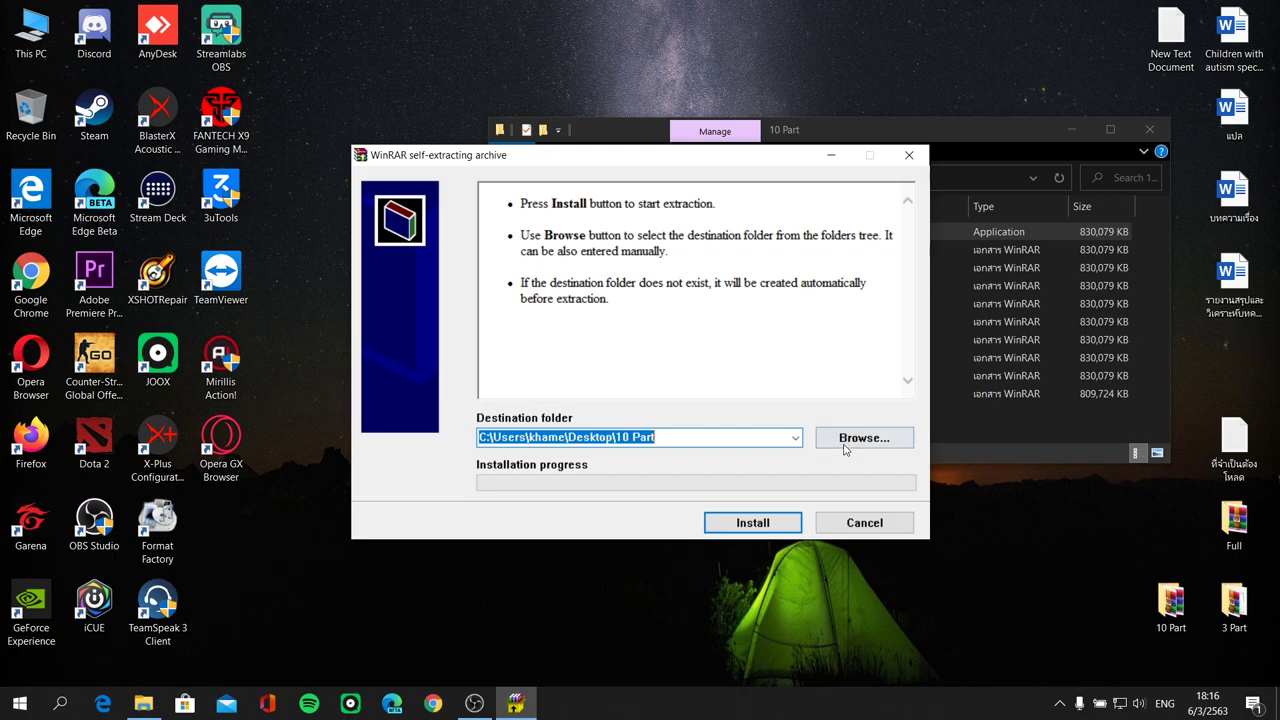
pyautogui.moveTo(463, 277); pyautogui.dragTo(510, 259)
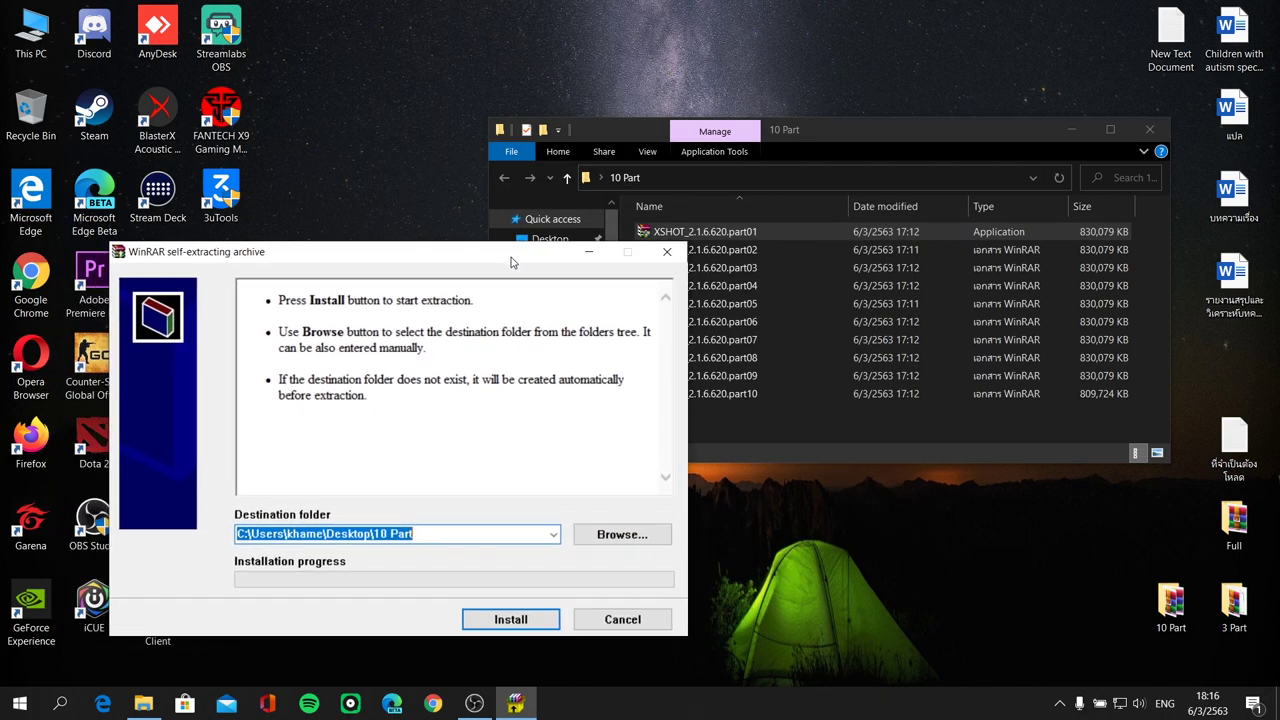
pyautogui.click(604, 539)
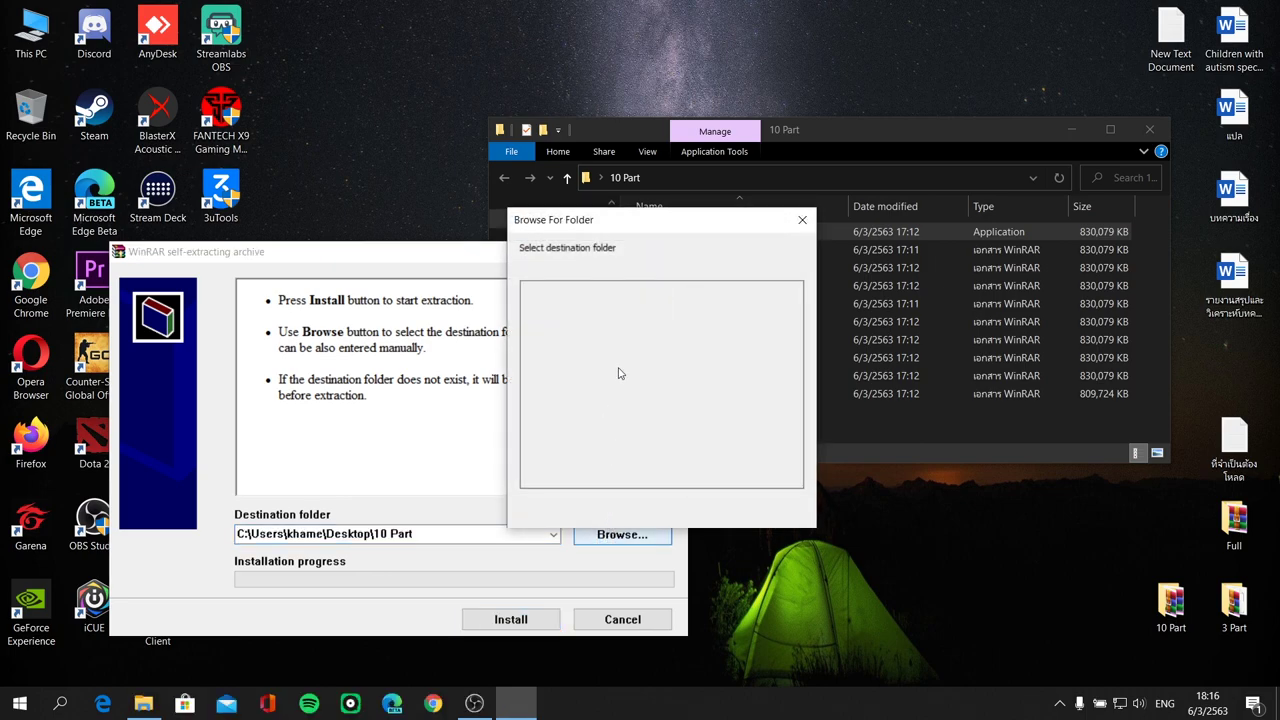
pyautogui.click(569, 406)
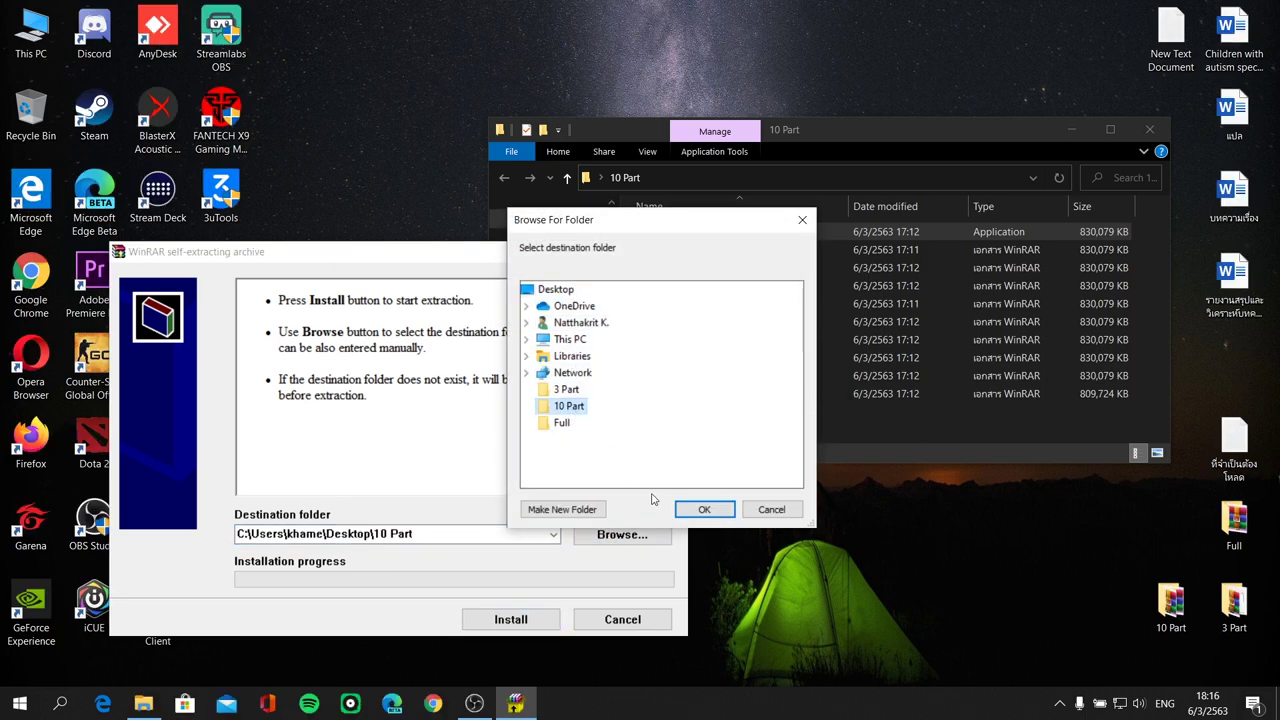
pyautogui.click(704, 509)
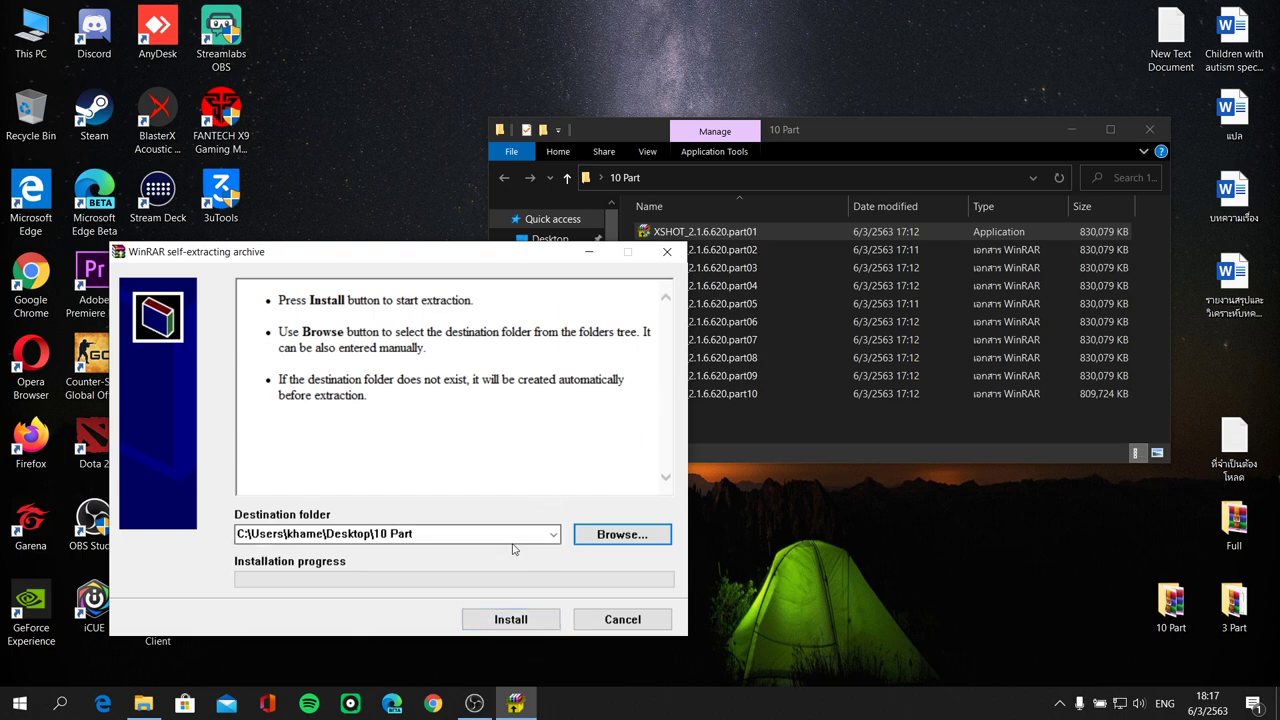
pyautogui.click(531, 620)
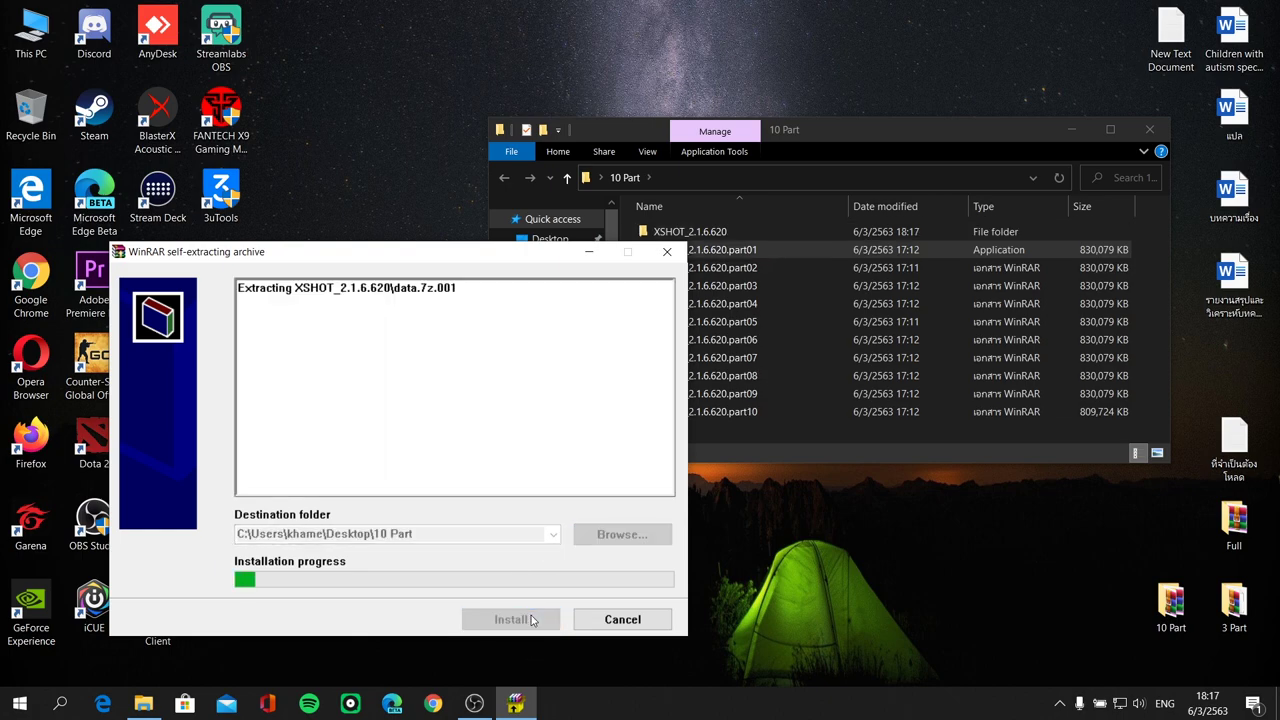
pyautogui.moveTo(820, 138); pyautogui.dragTo(930, 153)
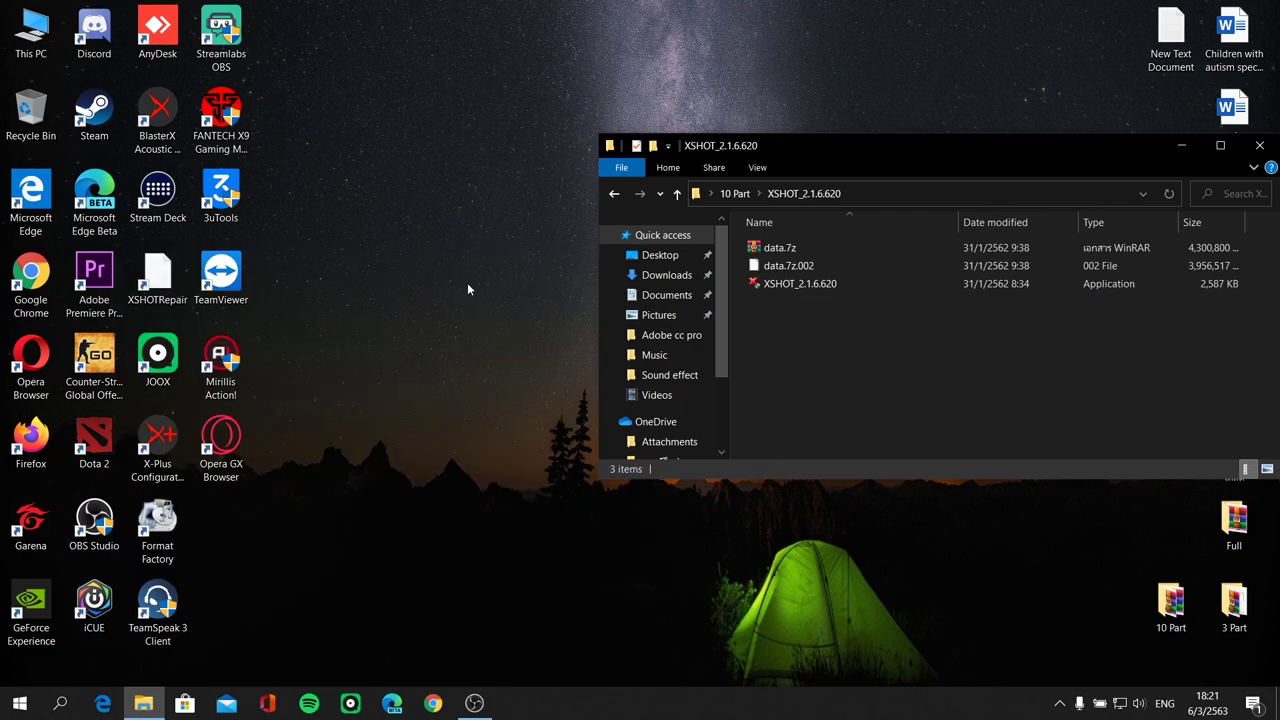
# Compare the contents of the extracted XSHOT_2.1.6.620 folder with those of the 3 Part and Full folders.
pyautogui.click(614, 193)
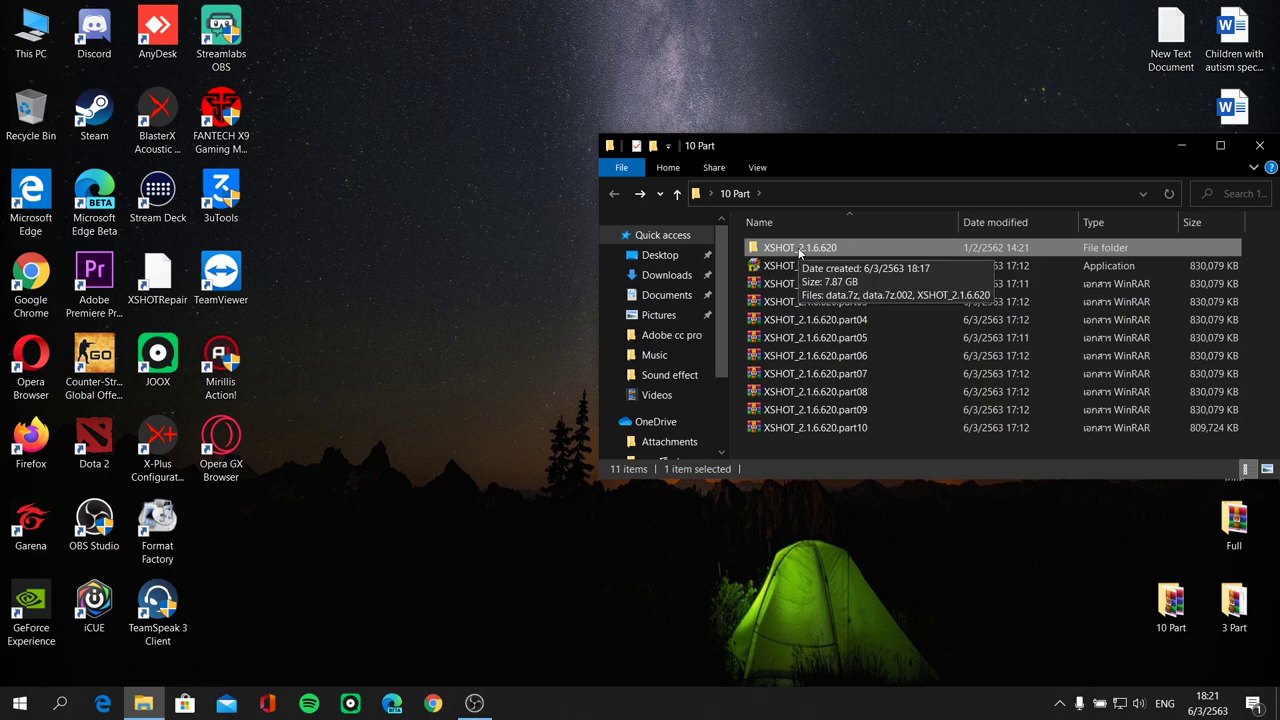
pyautogui.doubleClick(800, 250)
pyautogui.moveTo(912, 160); pyautogui.dragTo(626, 150)
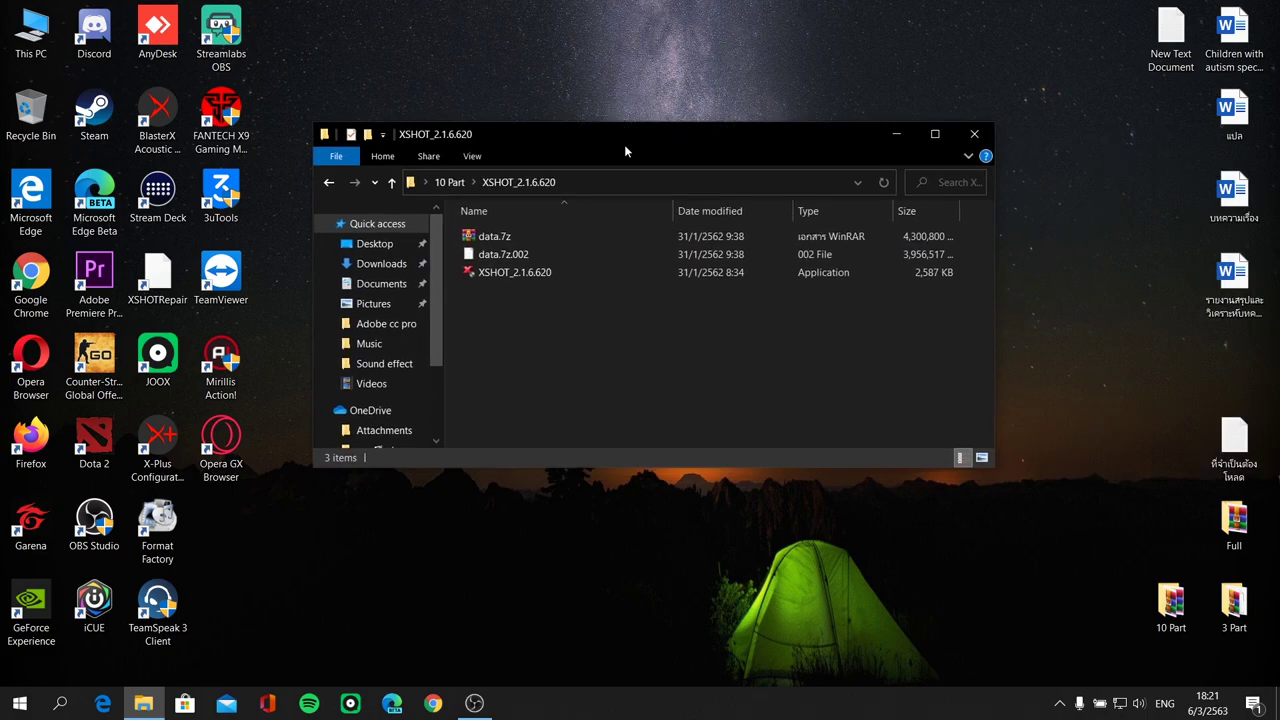
pyautogui.doubleClick(1234, 603)
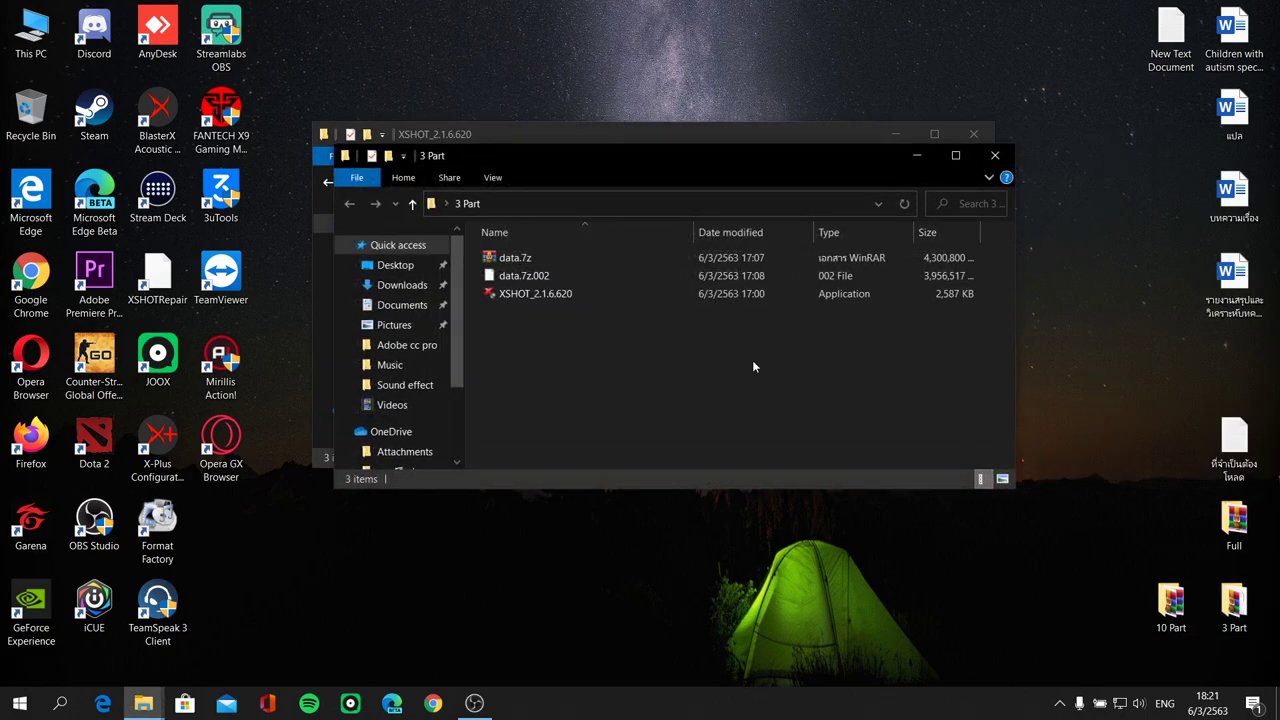
pyautogui.moveTo(629, 157); pyautogui.dragTo(616, 310)
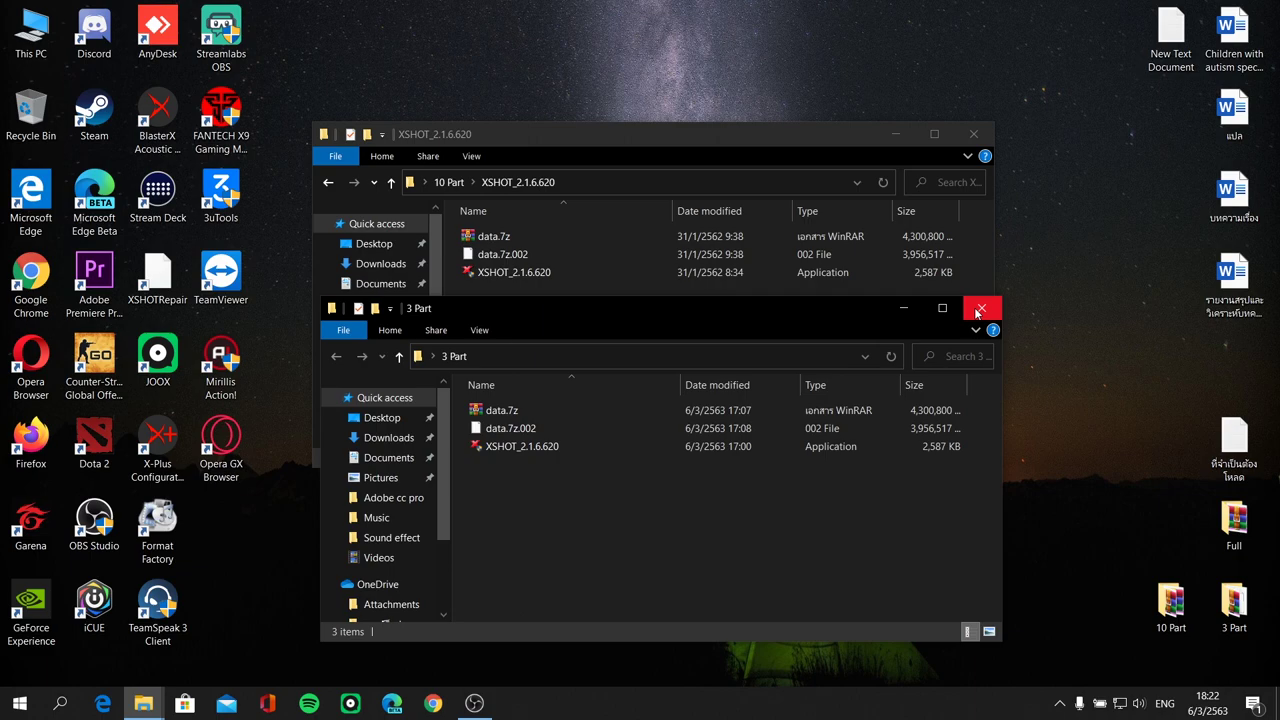
pyautogui.doubleClick(1234, 518)
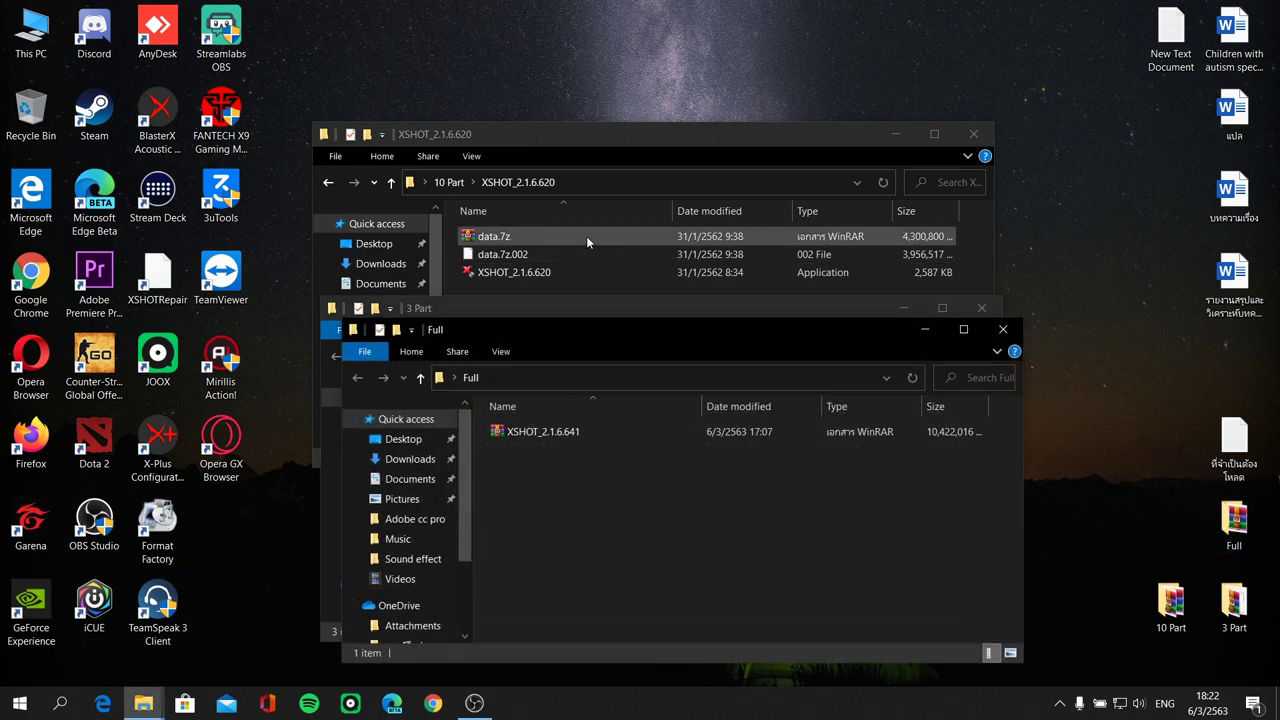
# Close the Full and 3 Part folder windows, keeping the XSHOT_2.1.6.620 folder open.
pyautogui.moveTo(624, 338); pyautogui.dragTo(588, 378)
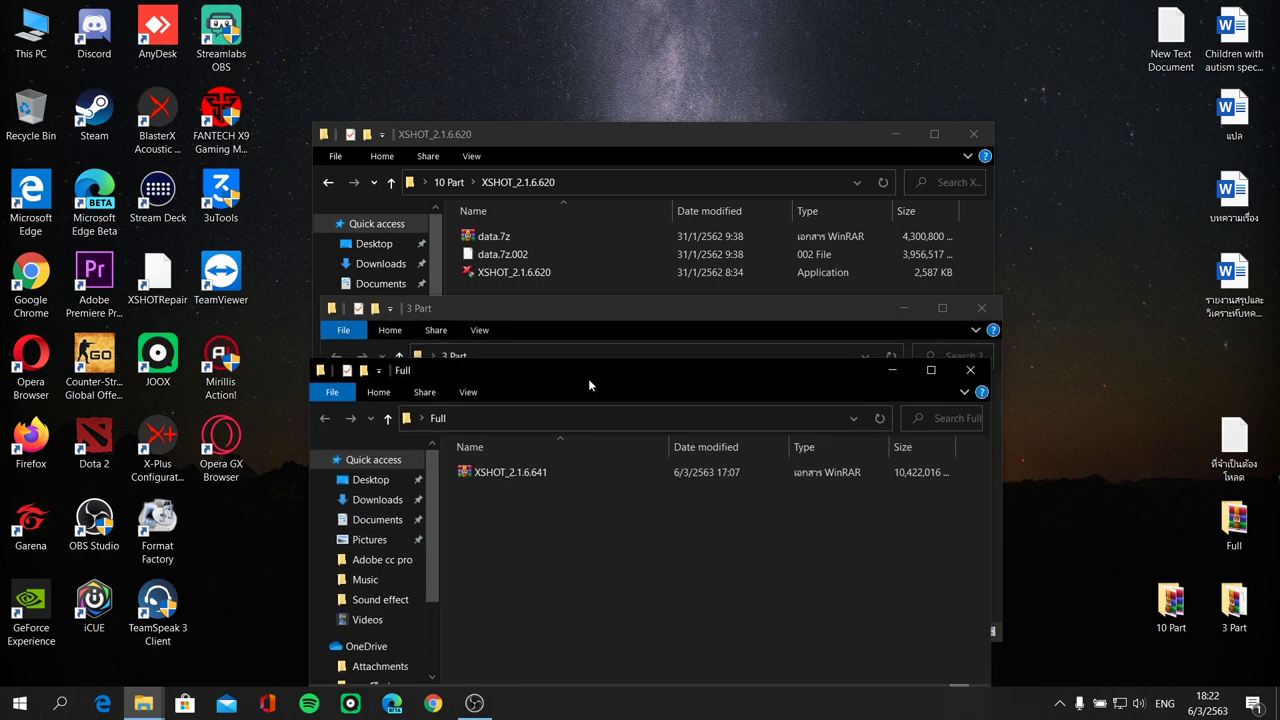
pyautogui.click(971, 369)
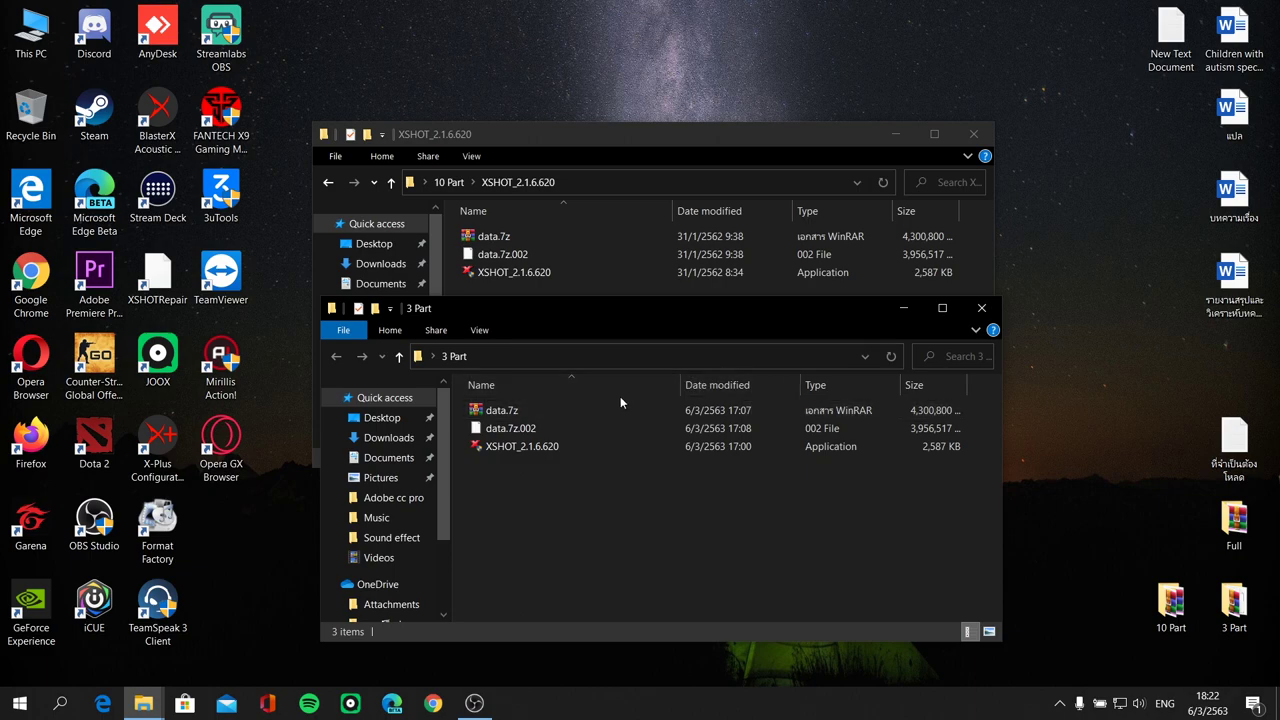
pyautogui.click(981, 308)
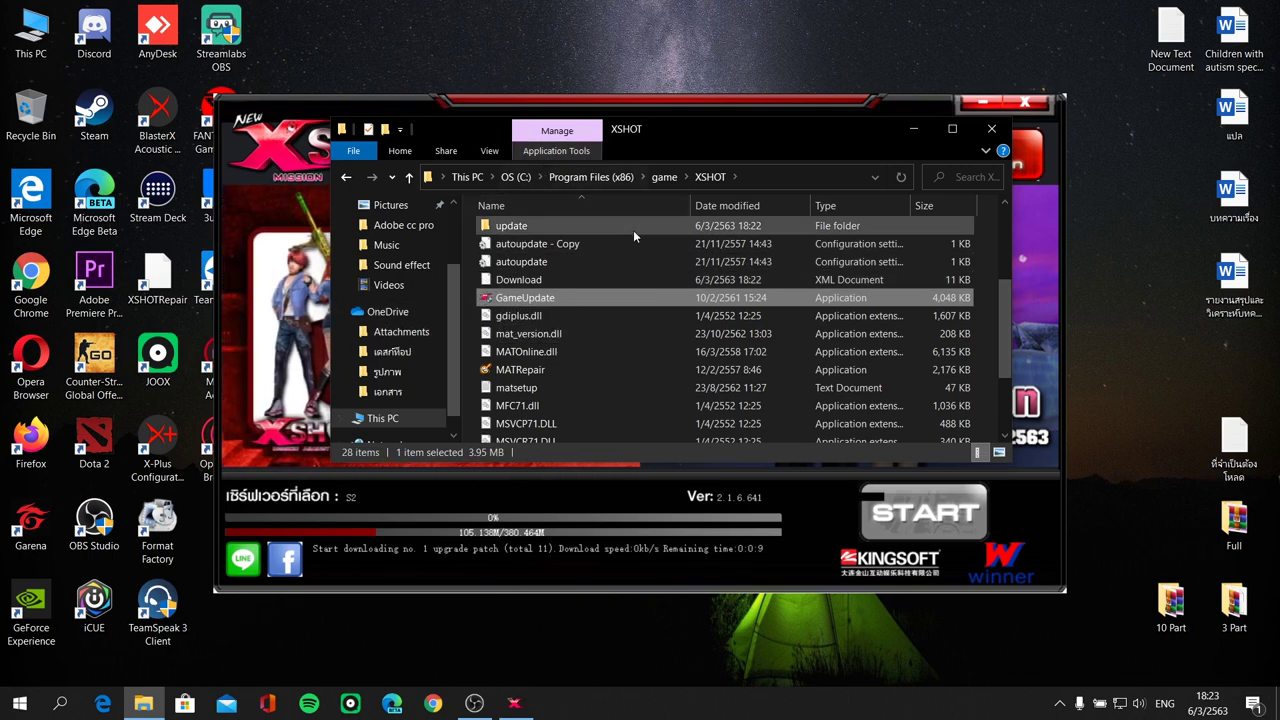
# Inspect the files in the installed XSHOT folder, select the MATRepair application, and minimize the launcher and folder windows.
pyautogui.scroll(-2, 630, 240)
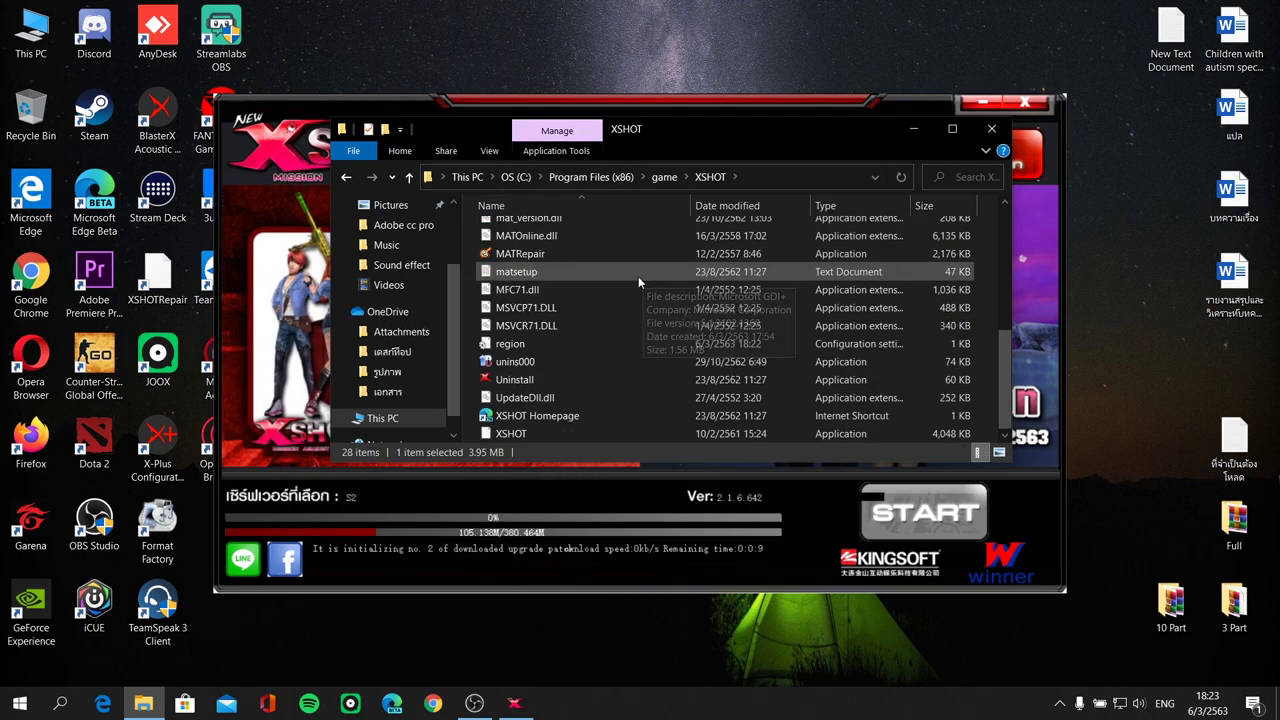
pyautogui.click(555, 257)
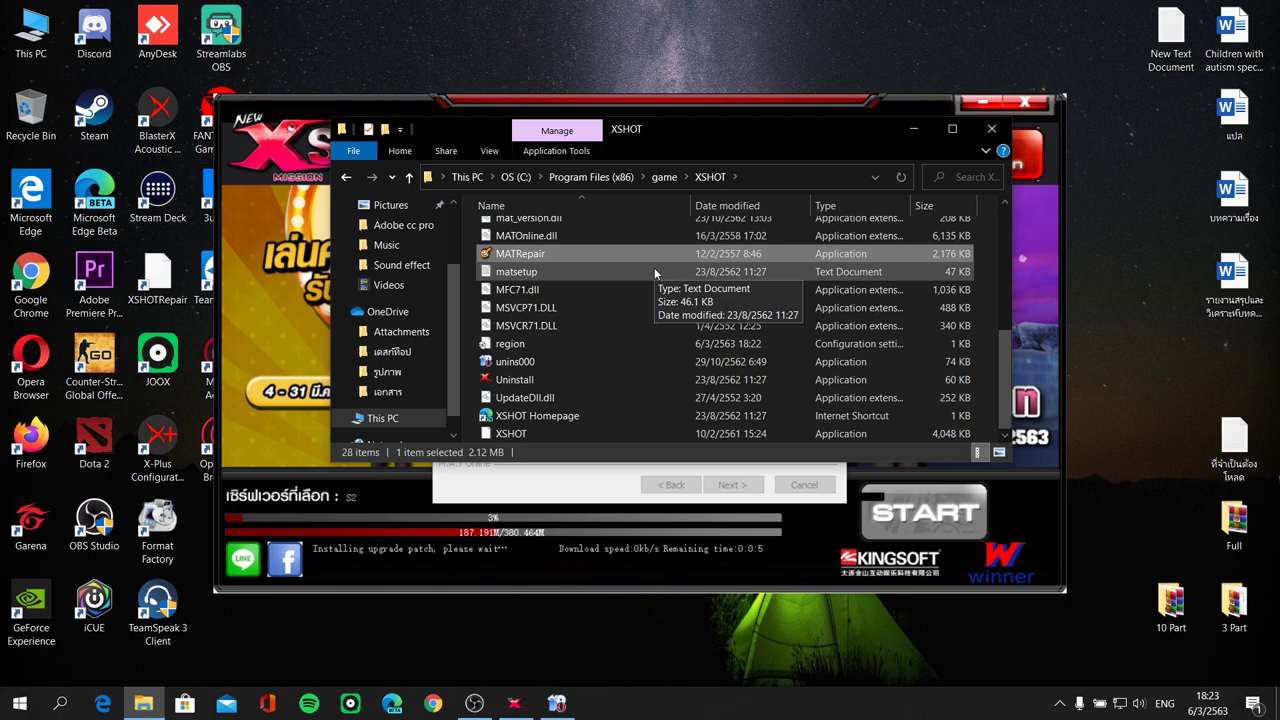
pyautogui.scroll(4, 655, 276)
pyautogui.scroll(2, 638, 291)
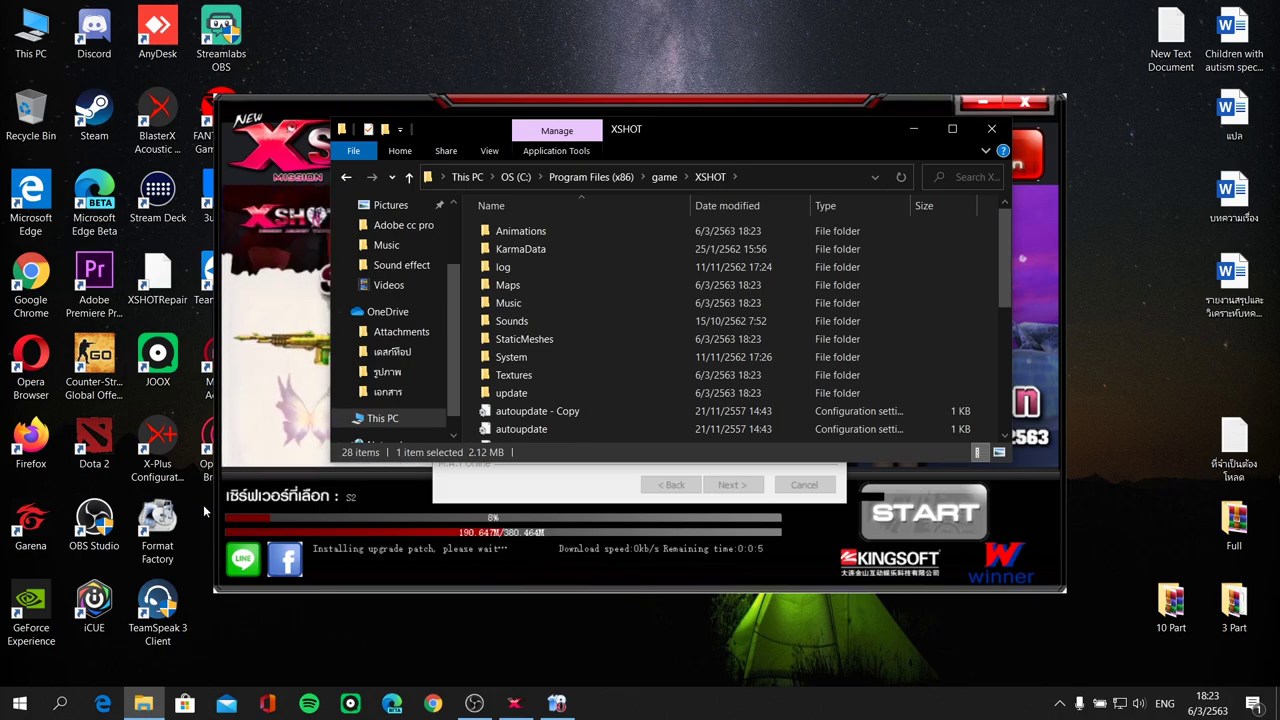
pyautogui.click(982, 102)
pyautogui.click(913, 128)
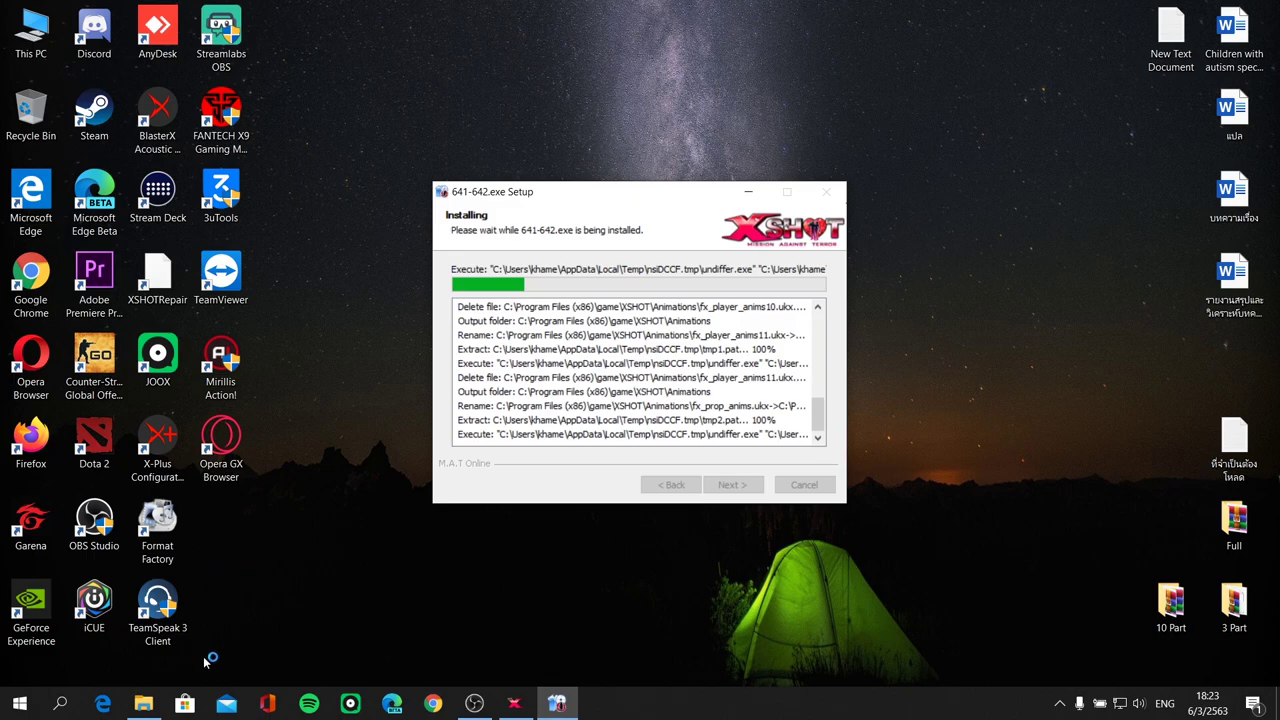
# Bring back the installed XSHOT folder, examine the GameUpdate application and the files around it, and close the folder.
pyautogui.click(143, 703)
pyautogui.scroll(-3, 566, 374)
pyautogui.scroll(-2, 572, 372)
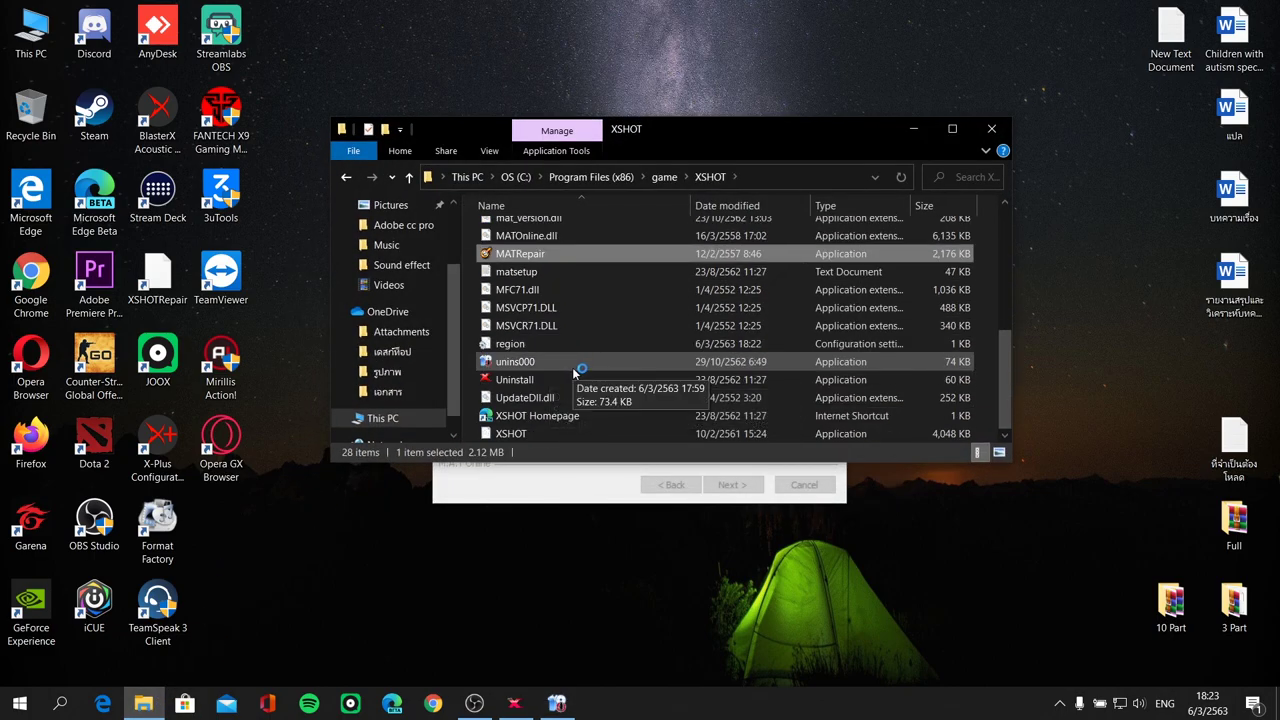
pyautogui.scroll(2, 578, 370)
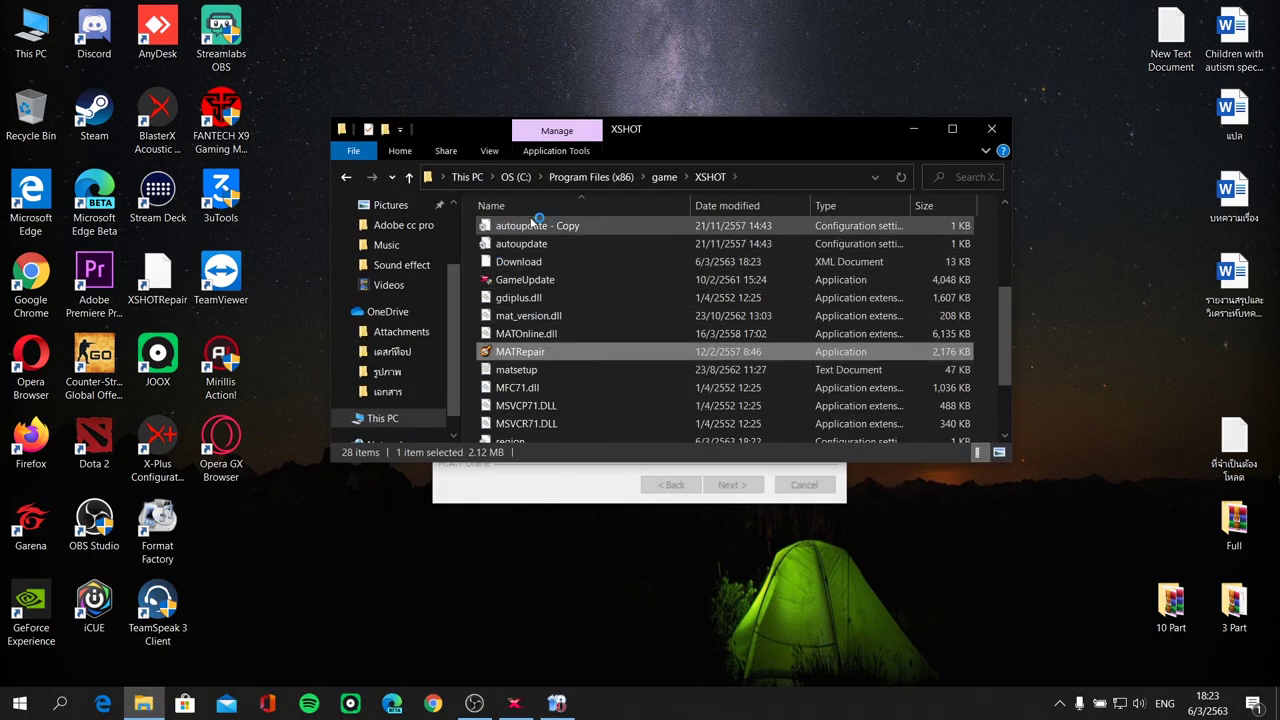
pyautogui.click(585, 280)
pyautogui.scroll(-2, 600, 335)
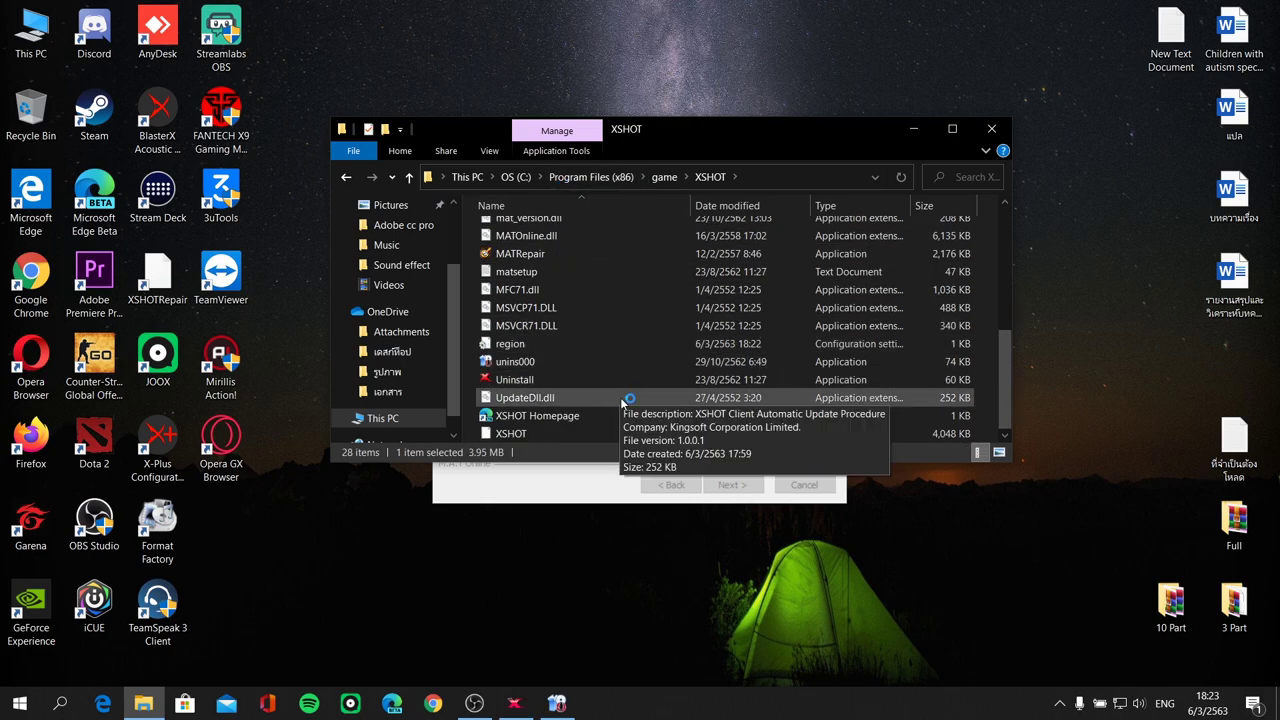
pyautogui.scroll(6, 650, 420)
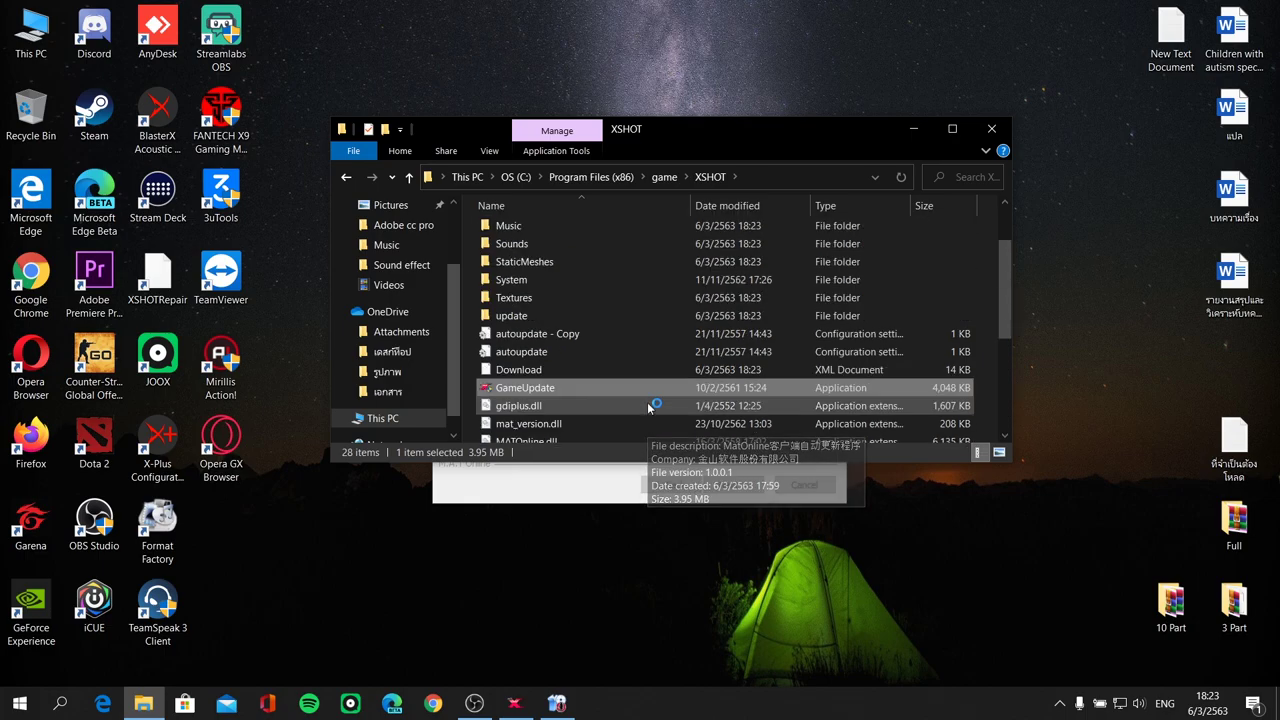
pyautogui.click(988, 132)
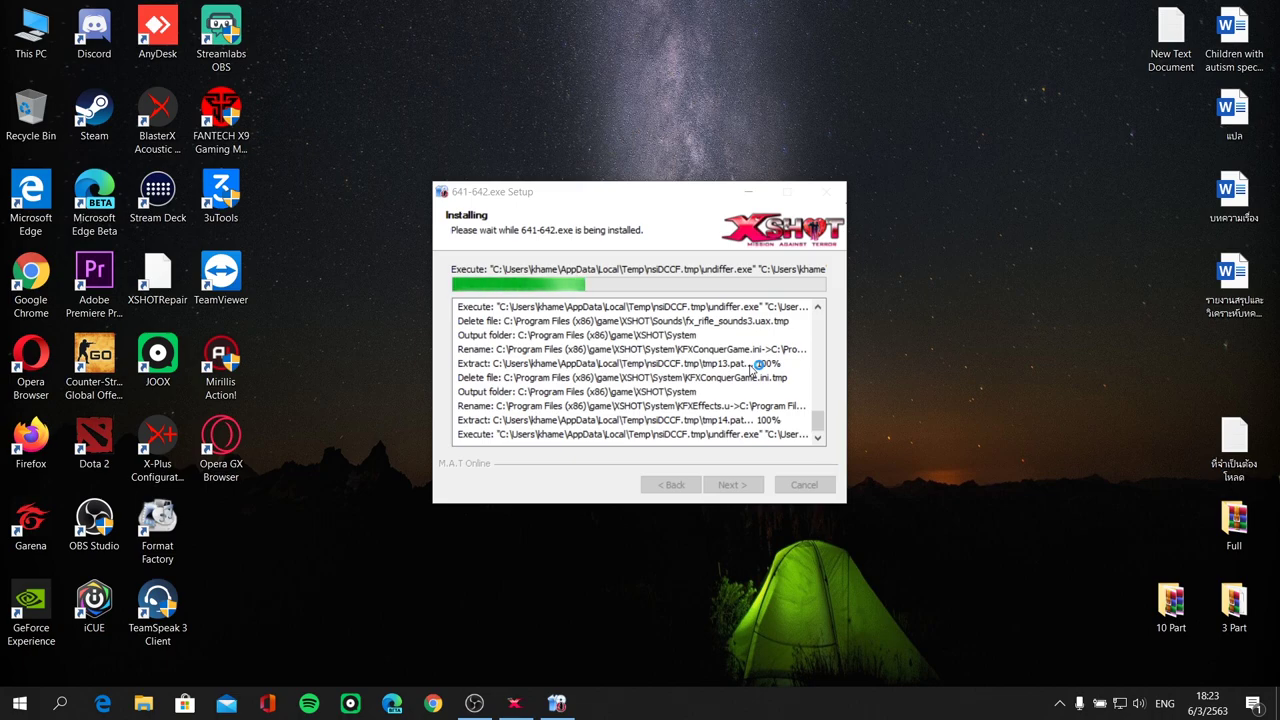
pyautogui.click(476, 703)
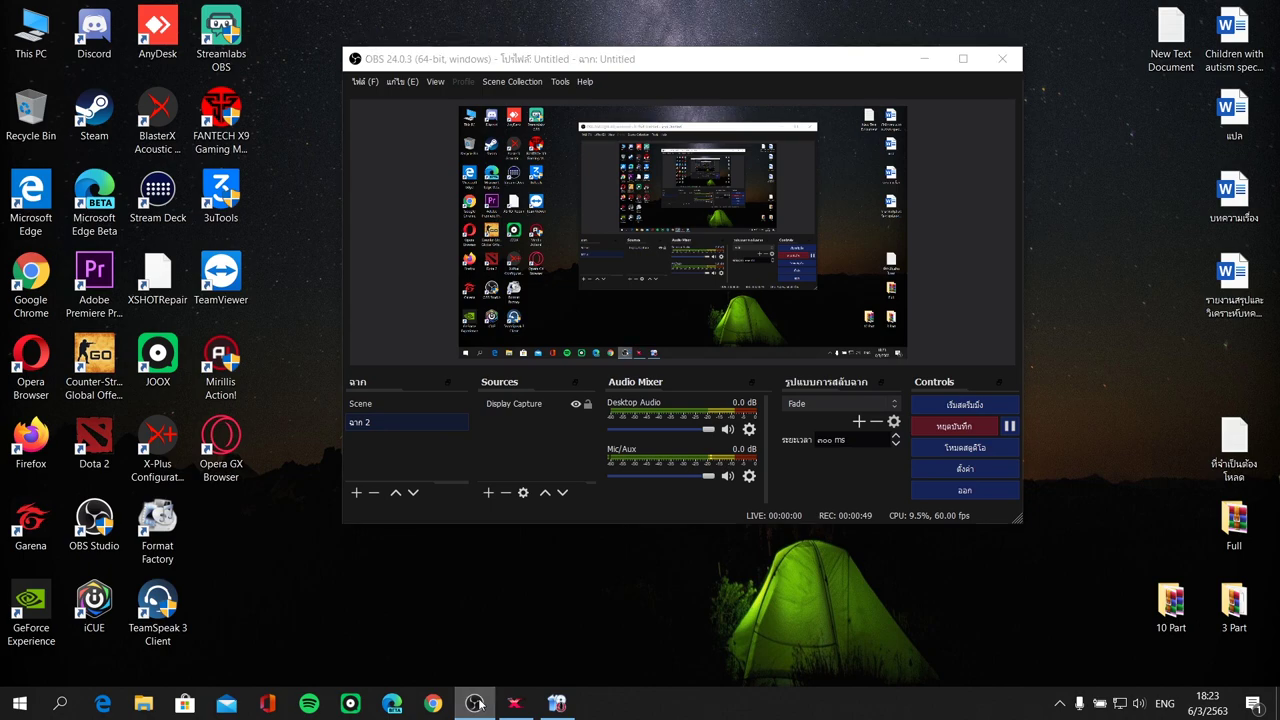
pyautogui.click(476, 703)
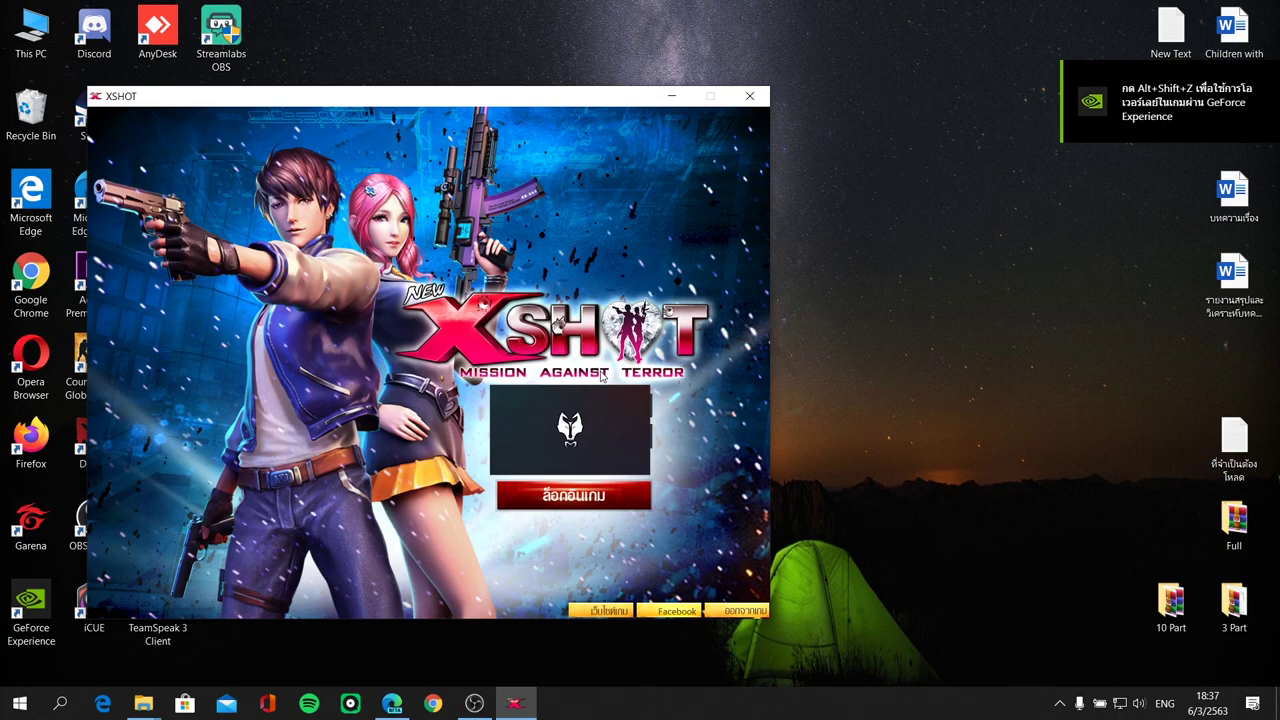
# Close the XSHOT game's login window and exit the game.
pyautogui.click(750, 96)
pyautogui.click(480, 463)
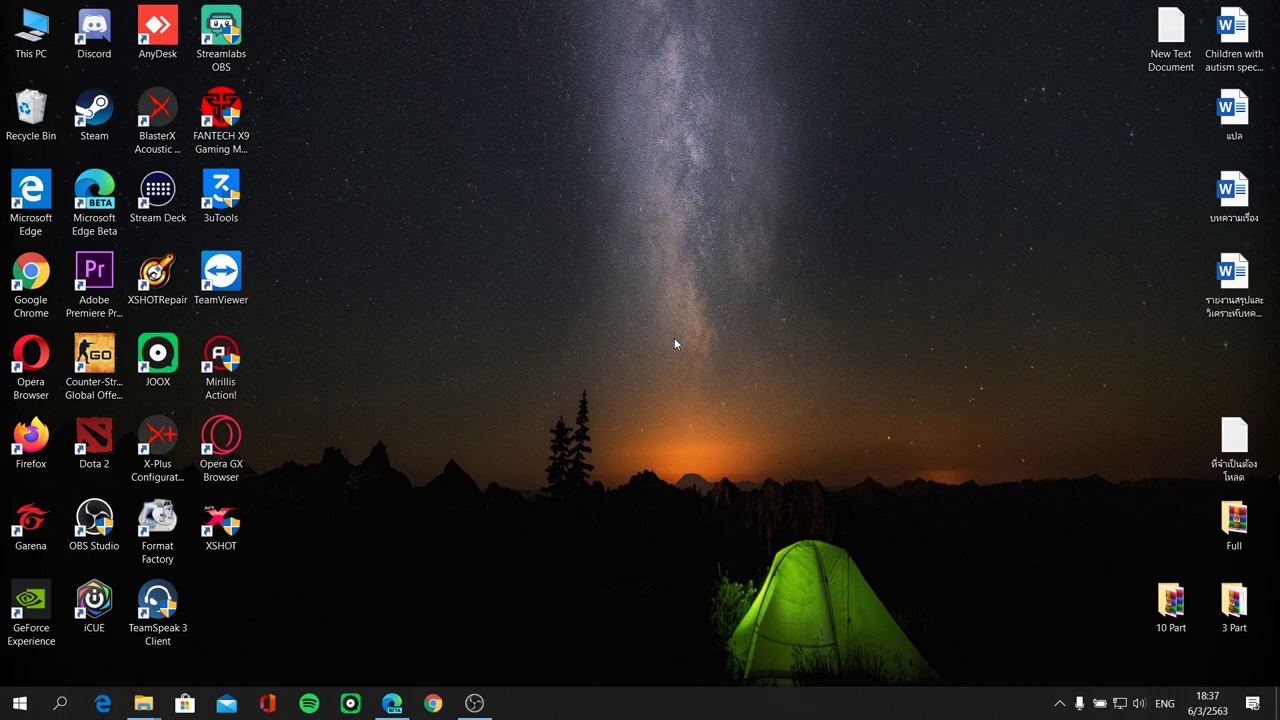
# Switch to Microsoft Edge, open YouTube in a new tab and go to the signed-in account's own channel.
pyautogui.click(391, 703)
pyautogui.click(218, 13)
pyautogui.click(50, 69)
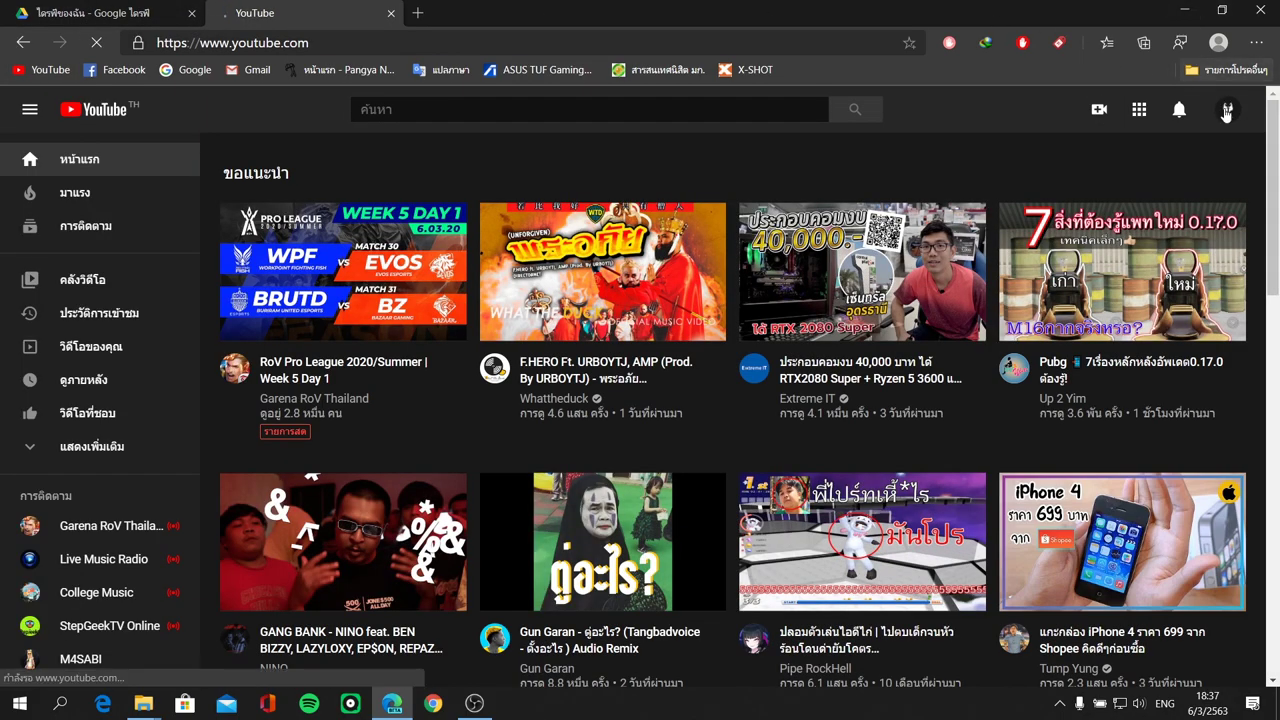
pyautogui.click(1228, 112)
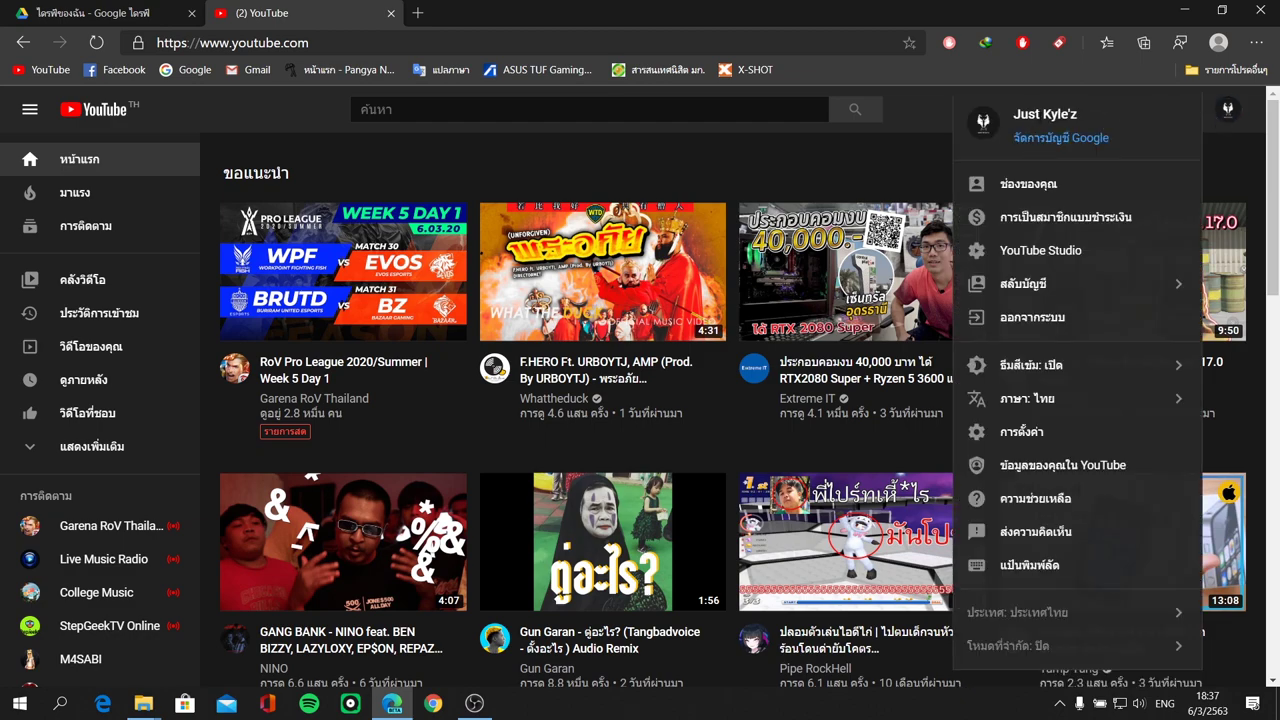
pyautogui.click(1024, 184)
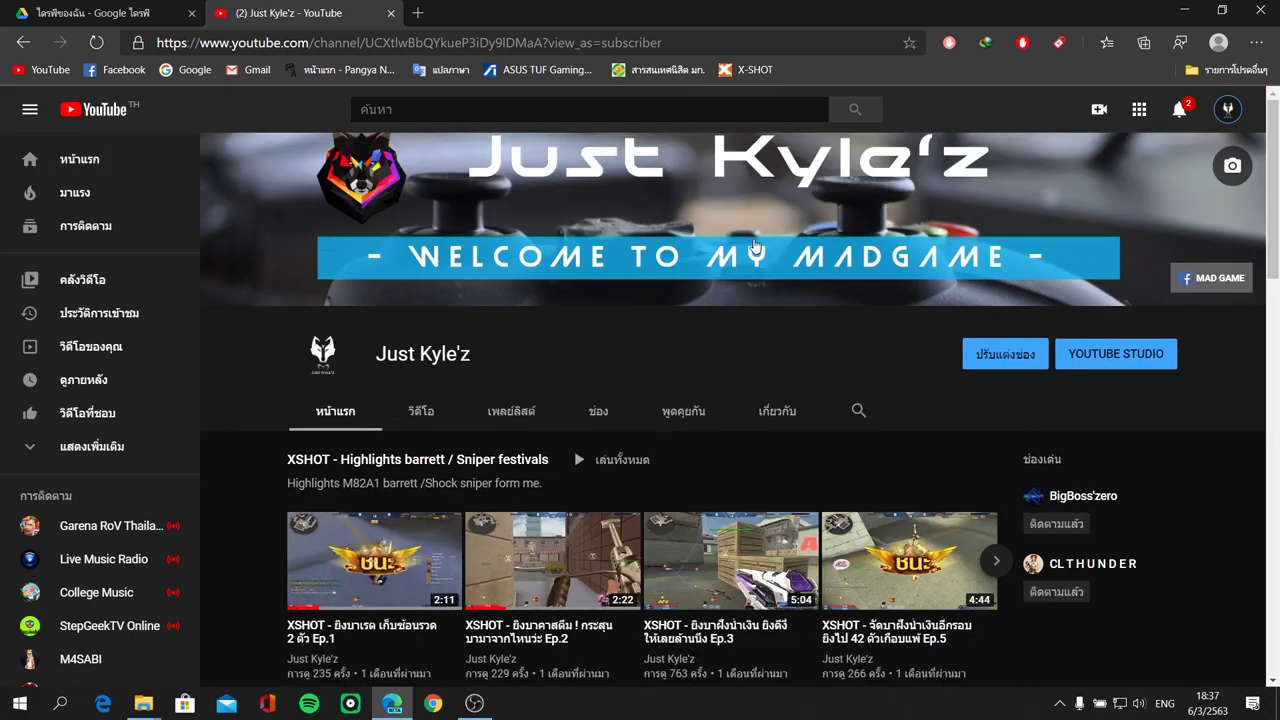
# Browse the video sections on the channel's home page, including the sniper highlights, popular uploads and Review.
pyautogui.scroll(-1, 655, 287)
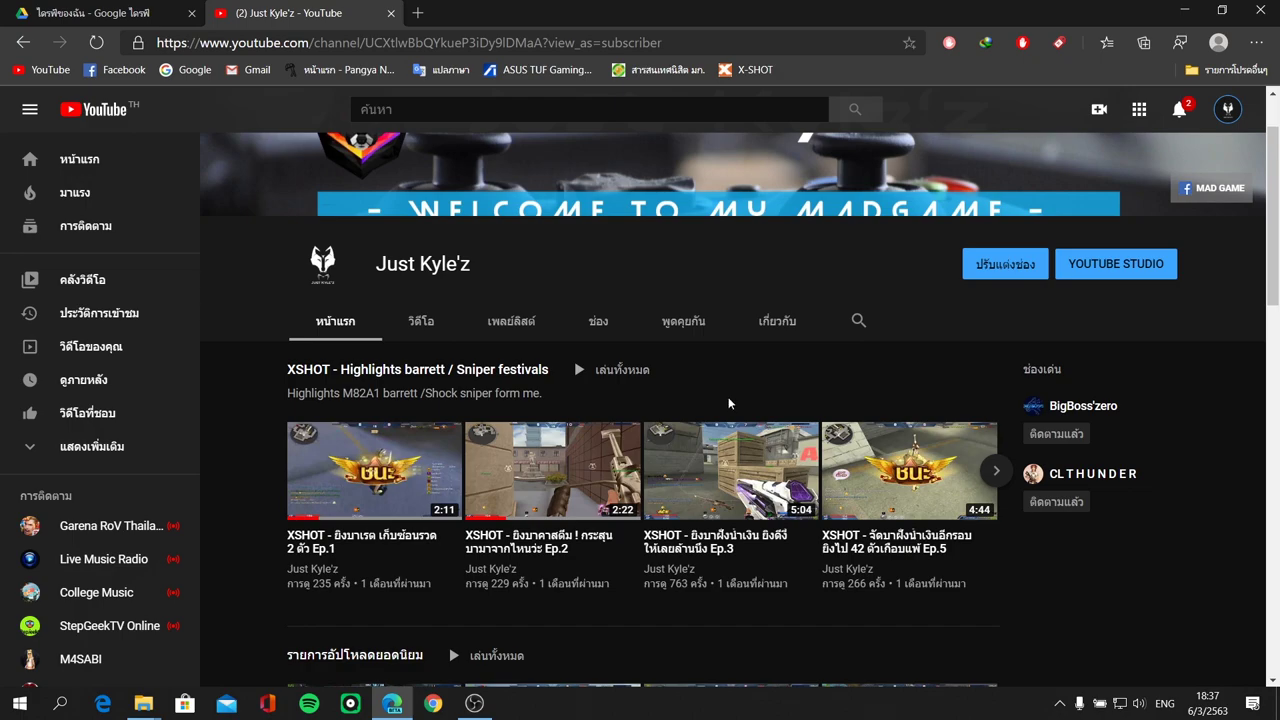
pyautogui.scroll(-7, 729, 402)
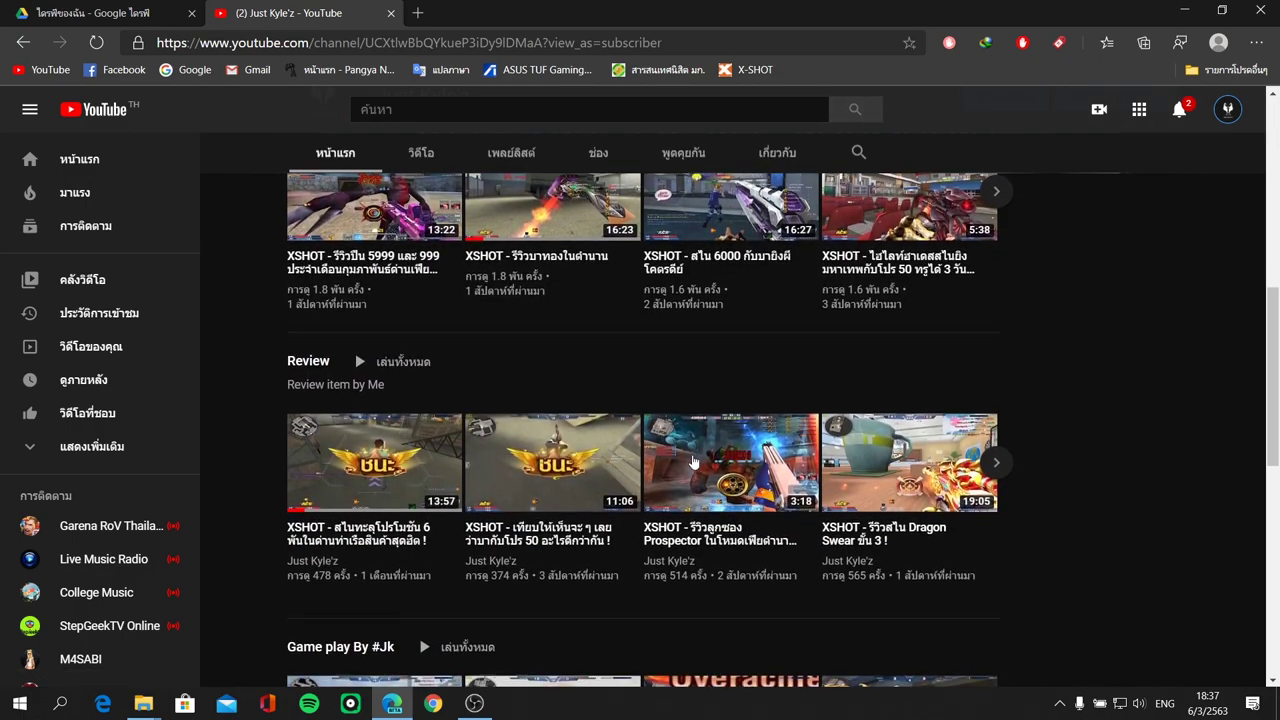
pyautogui.scroll(1, 605, 430)
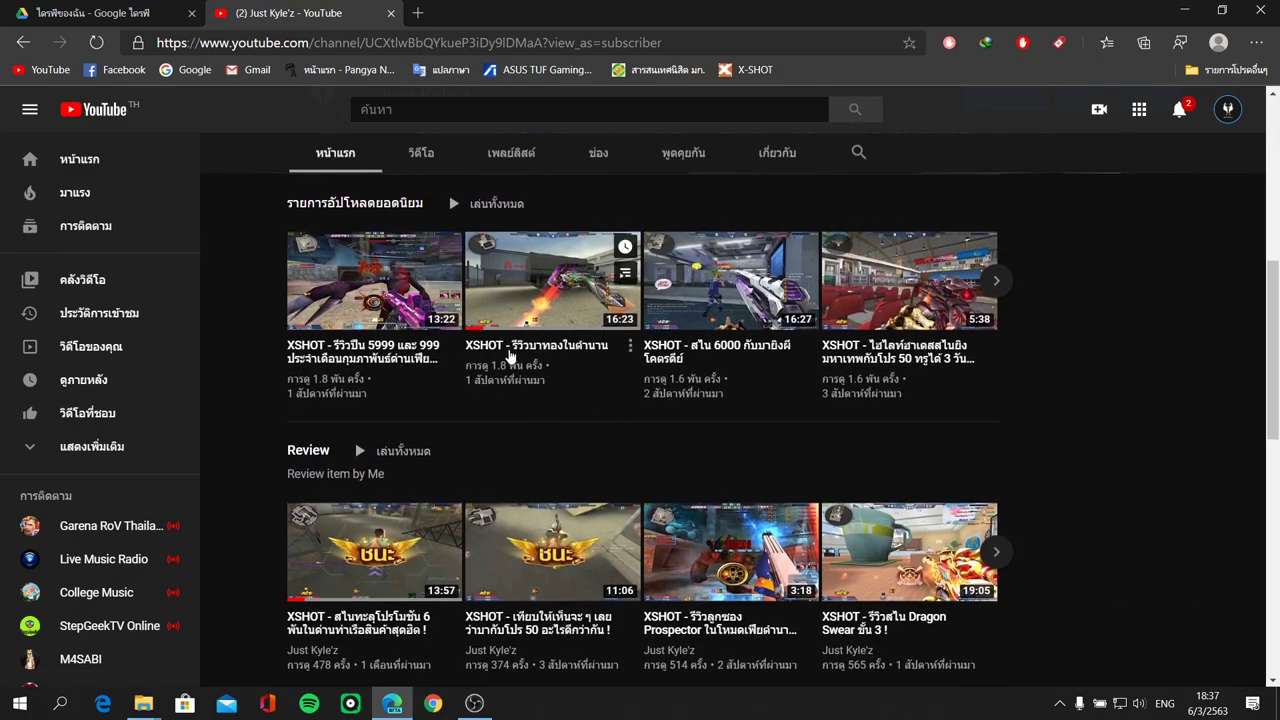
pyautogui.scroll(-1, 555, 343)
pyautogui.scroll(3, 556, 341)
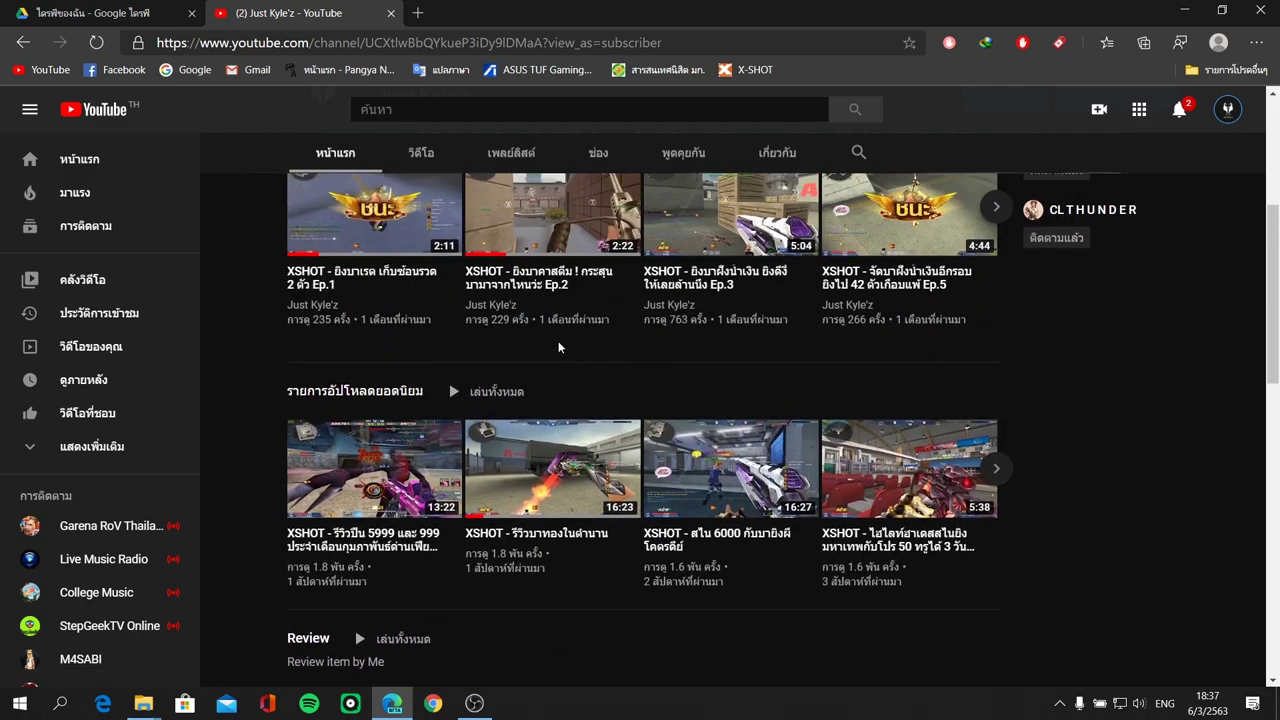
pyautogui.scroll(4, 559, 347)
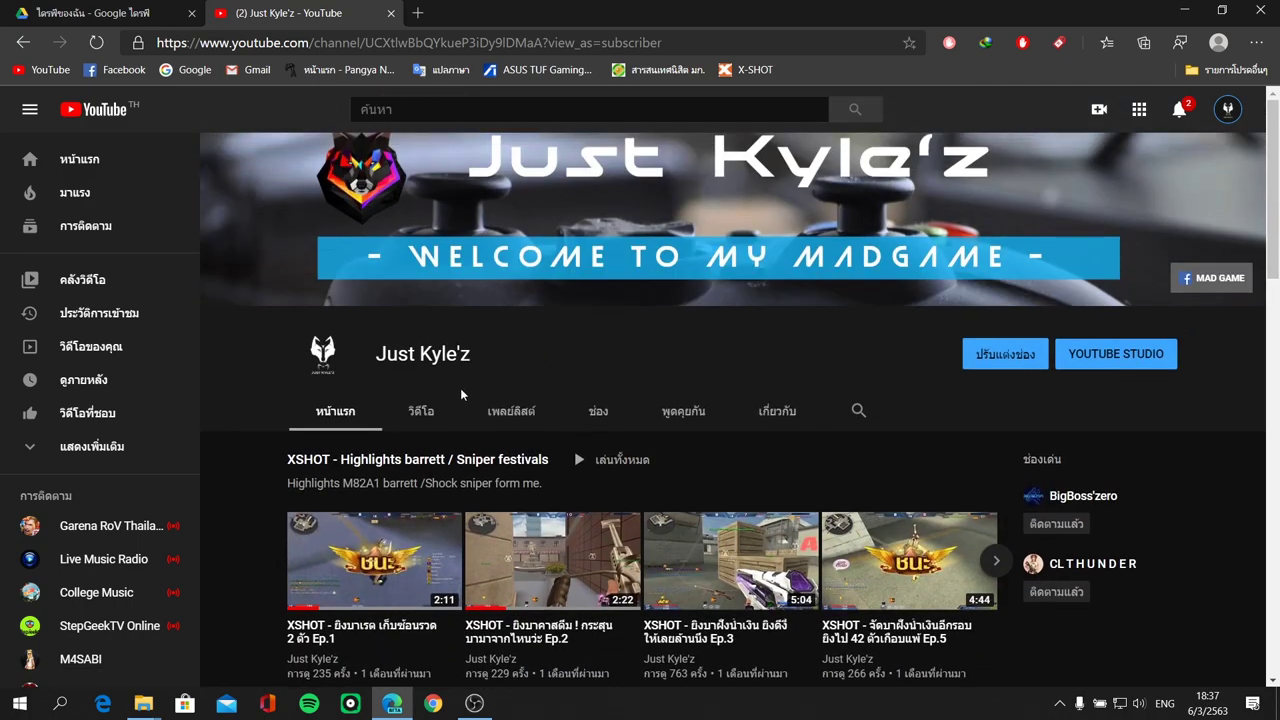